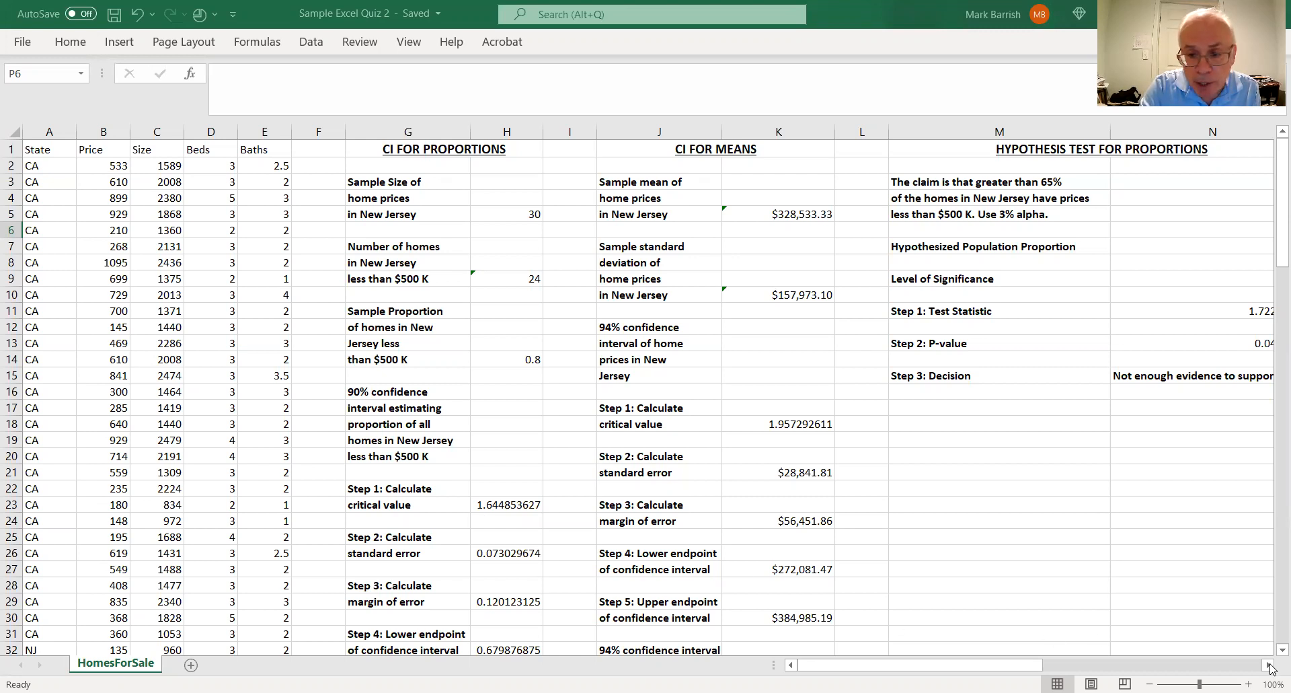
Look over the home sales data by state and the four analysis sections, from CI for Proportions to Hypothesis Test for Means
scroll(1271, 654, "down", 10)
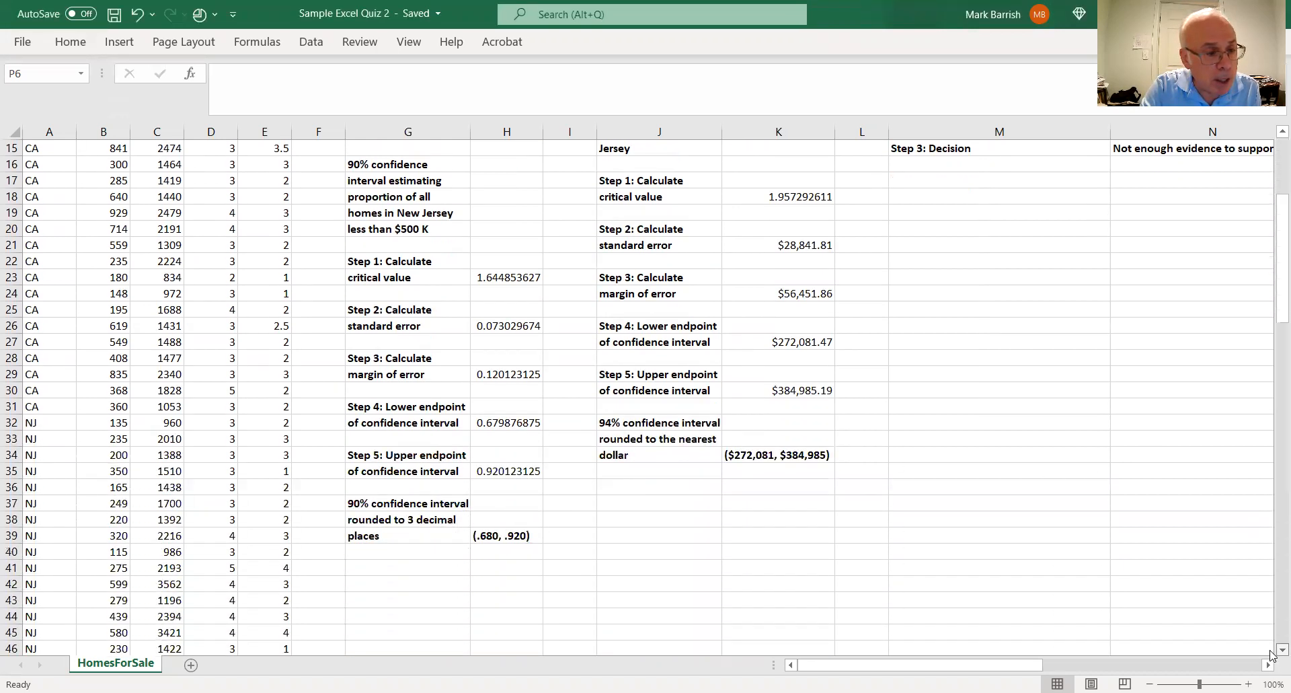
scroll(1271, 654, "down", 10)
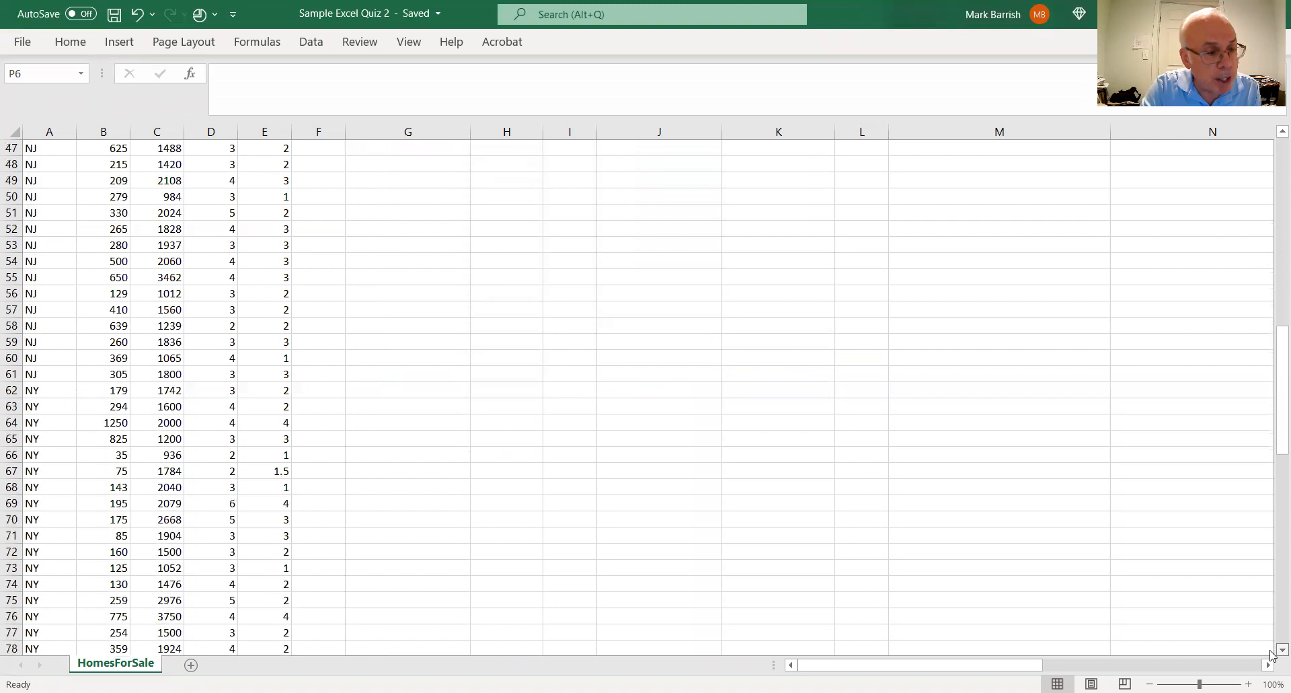
scroll(1271, 654, "down", 3)
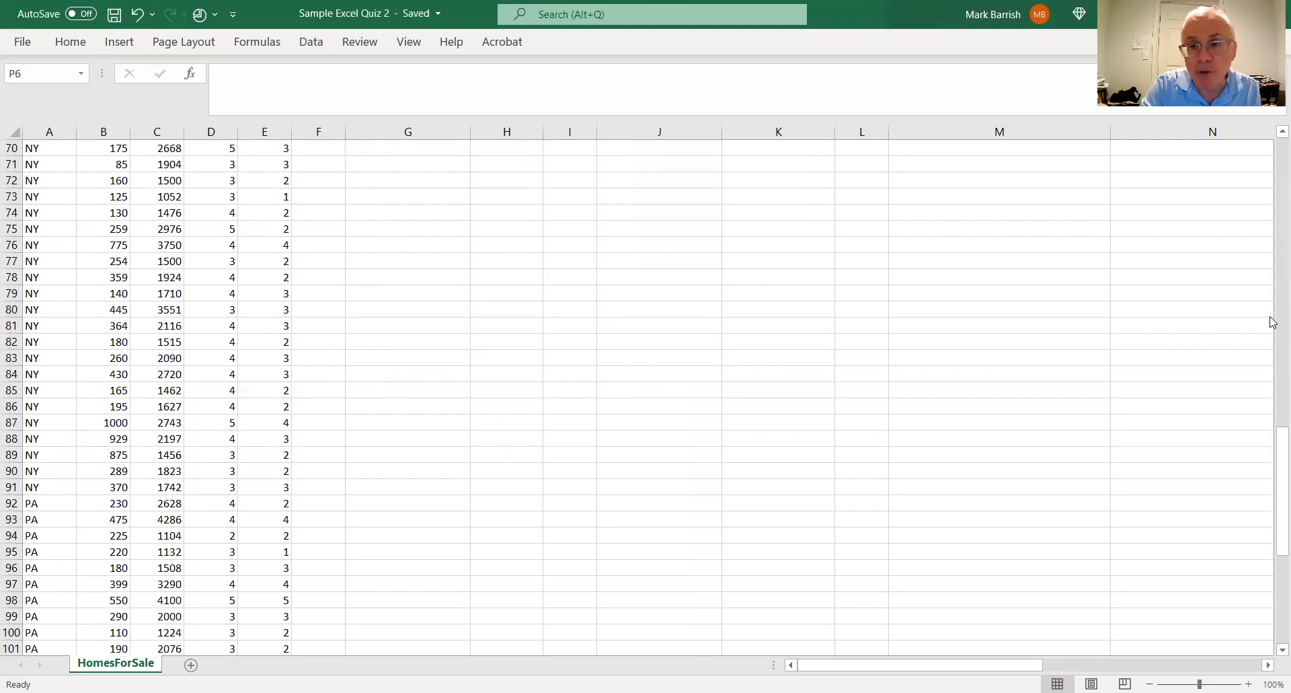
left_click(1278, 146)
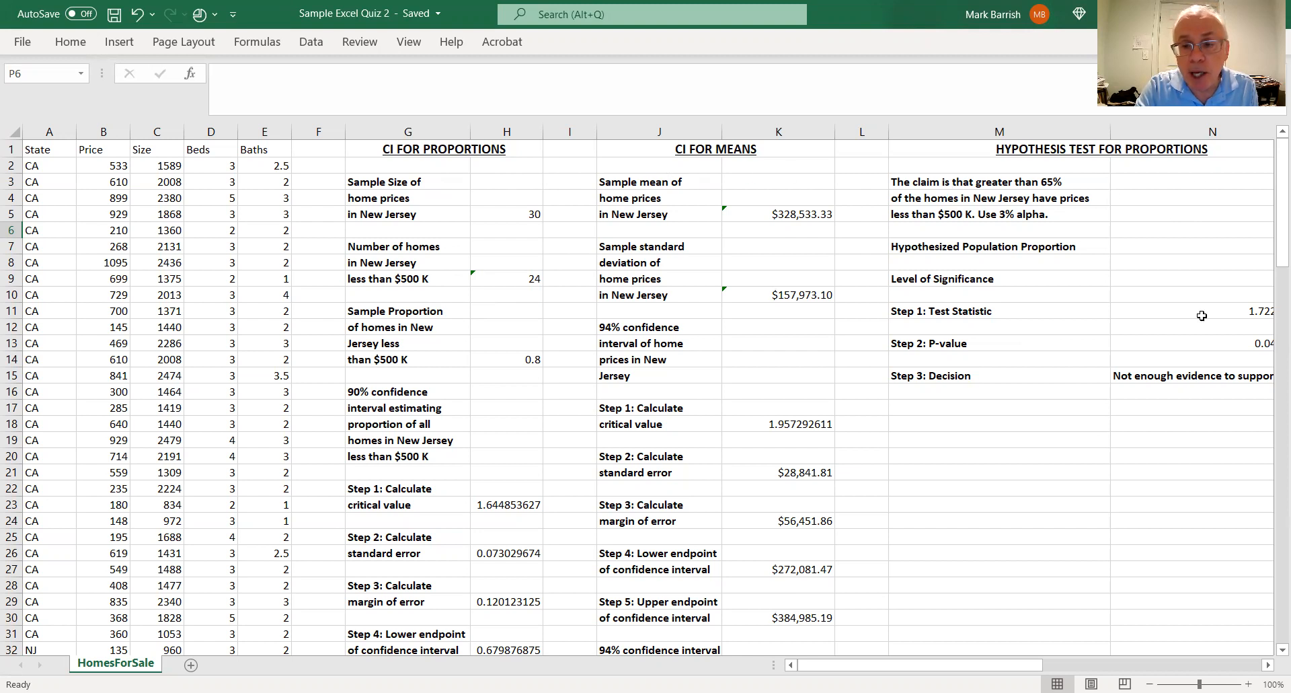
left_click(1268, 666)
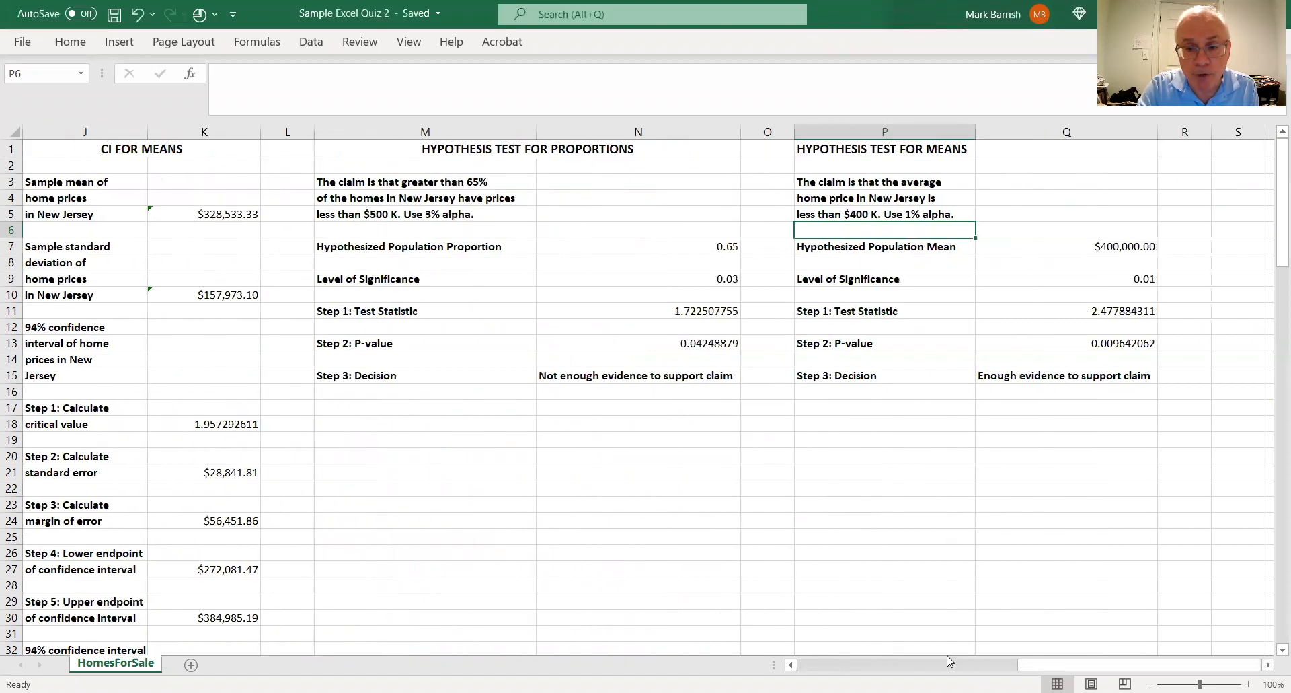
left_click(828, 666)
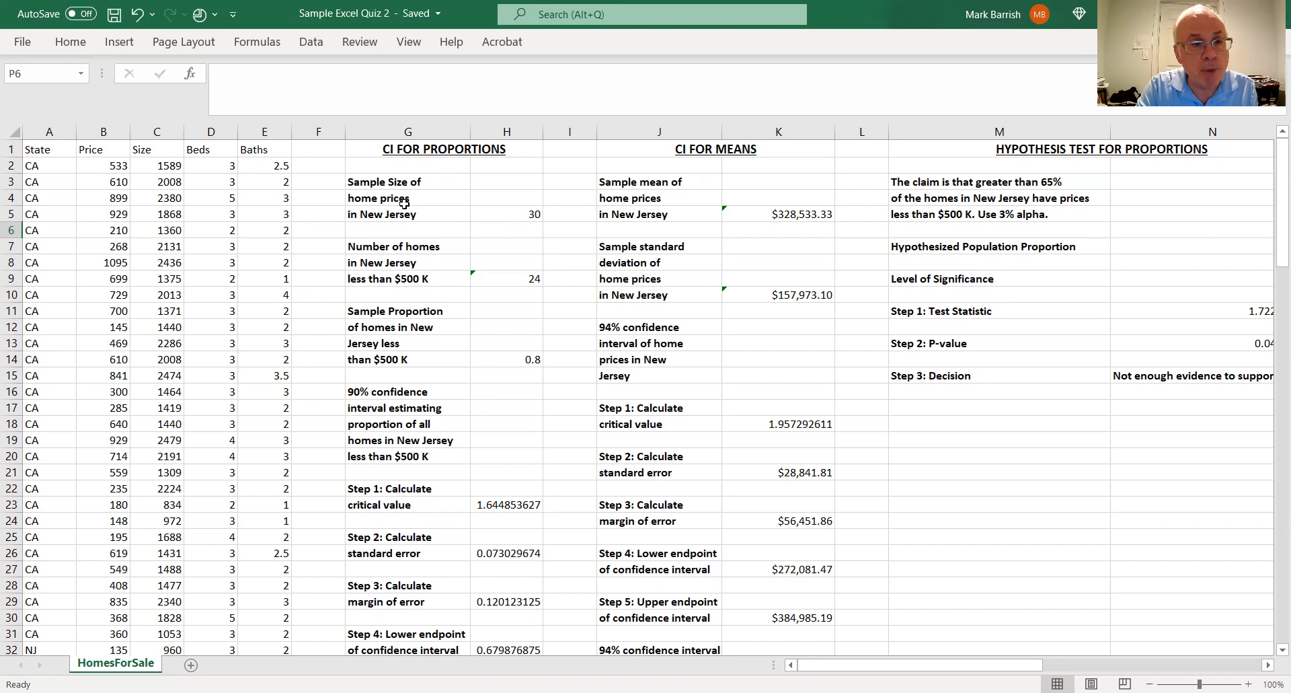
Inspect the formulas in H5, H9 and H14 for the New Jersey sample size, homes under $500 K and sample proportion
left_click(533, 213)
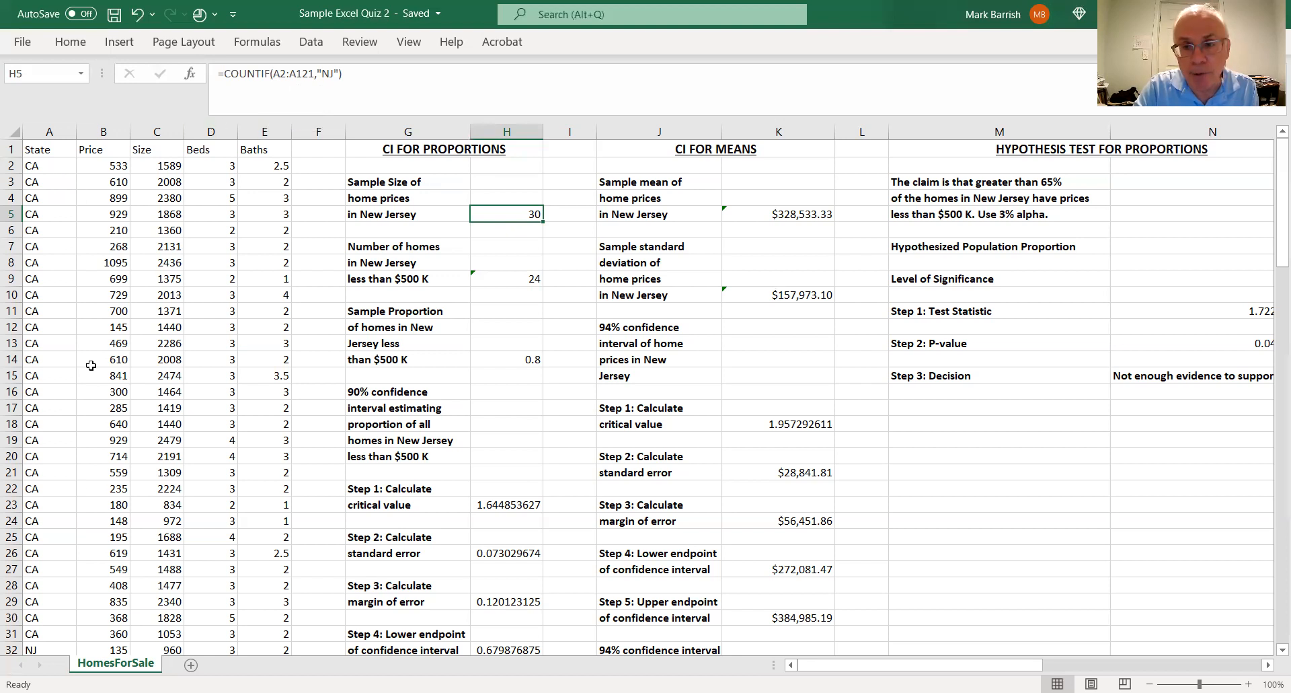
left_click(520, 277)
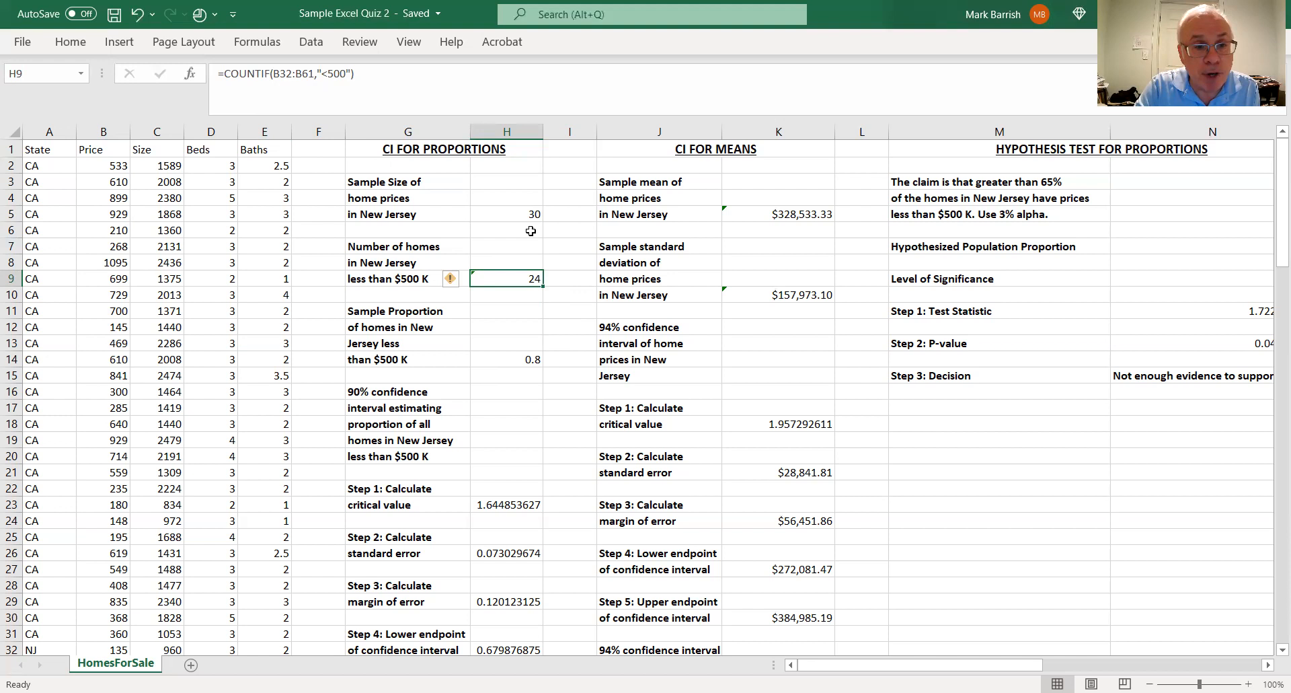
left_click(532, 360)
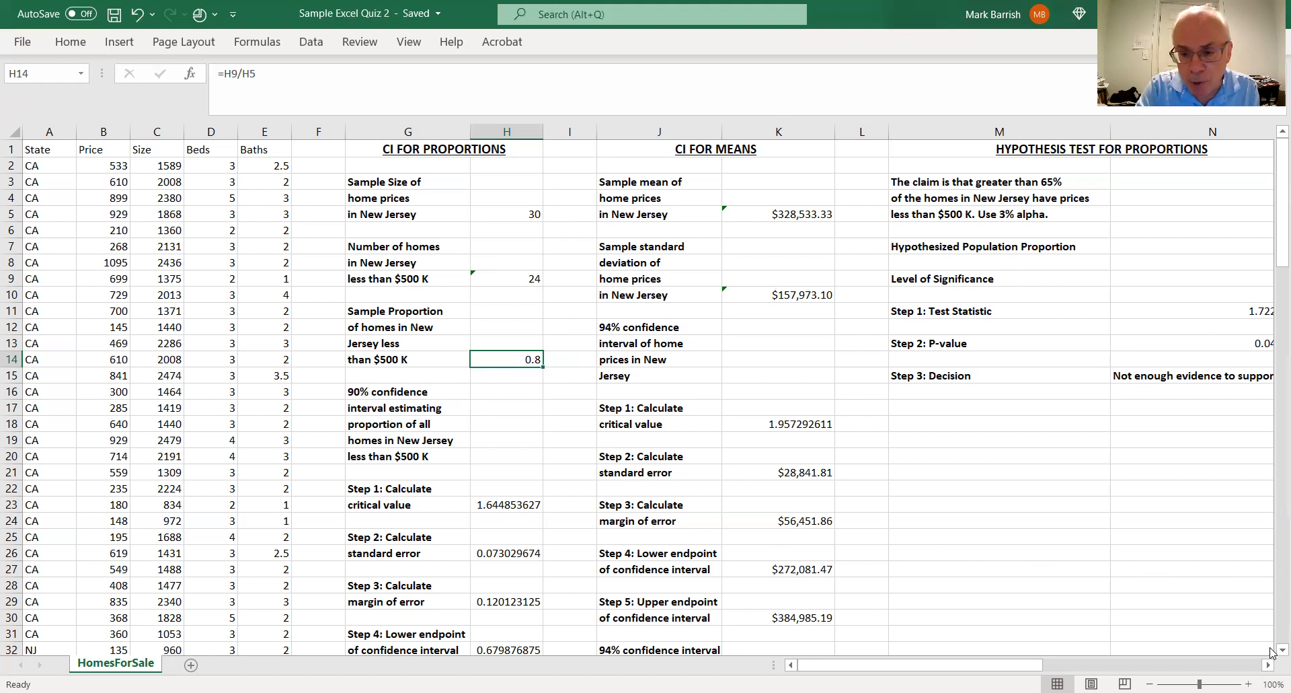
scroll(1270, 646, "down", 1)
scroll(1270, 647, "down", 1)
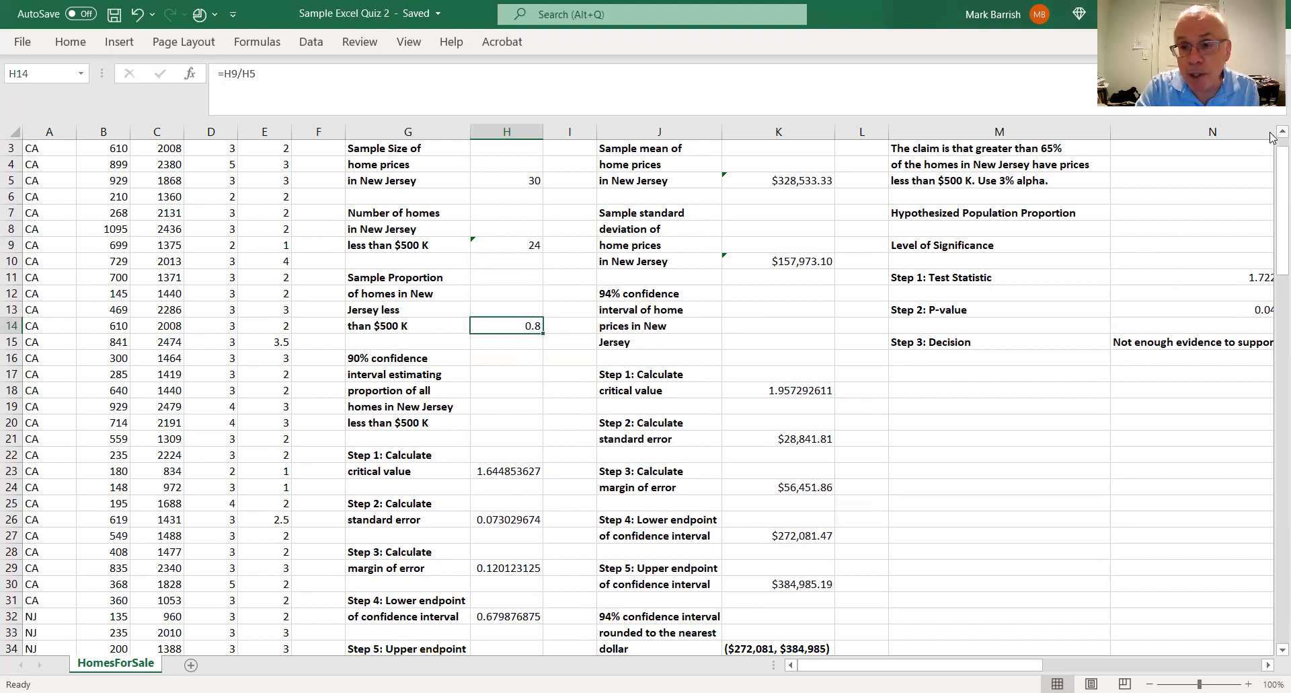
scroll(1275, 143, "up", 1)
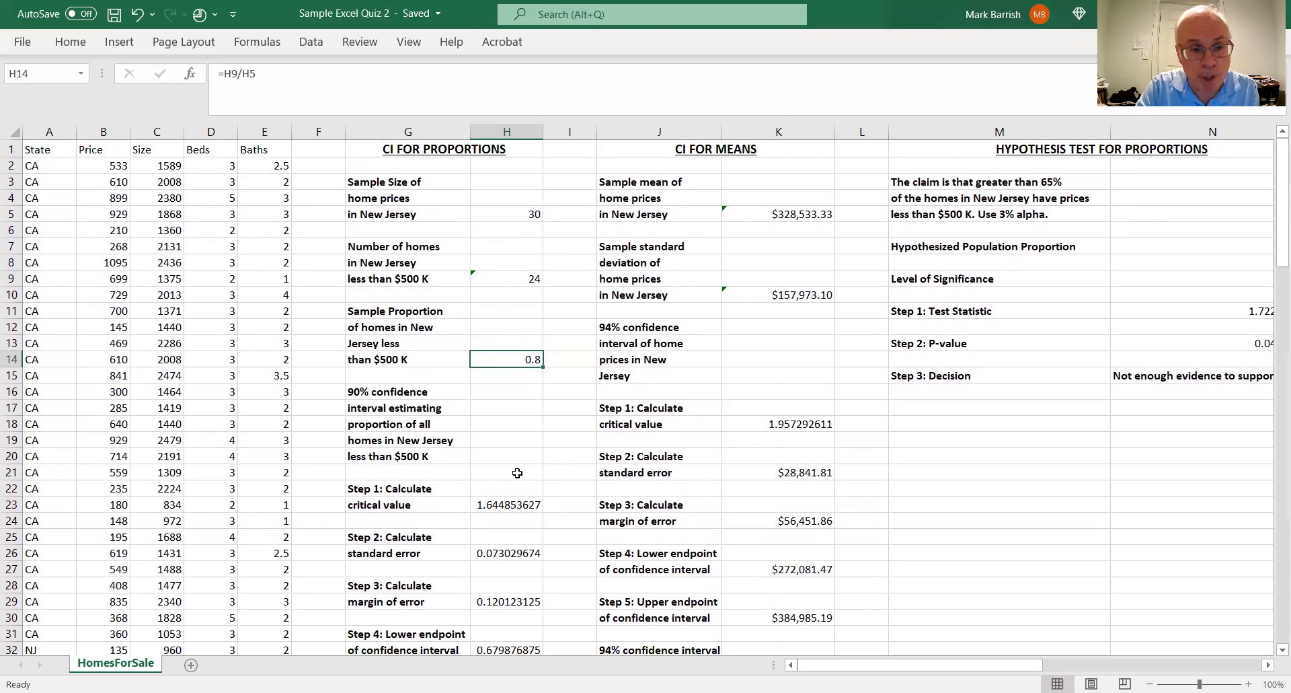
Examine the critical value and standard error formulas of the 90% proportion interval, including the sample size cell H5 they rely on
left_click(367, 393)
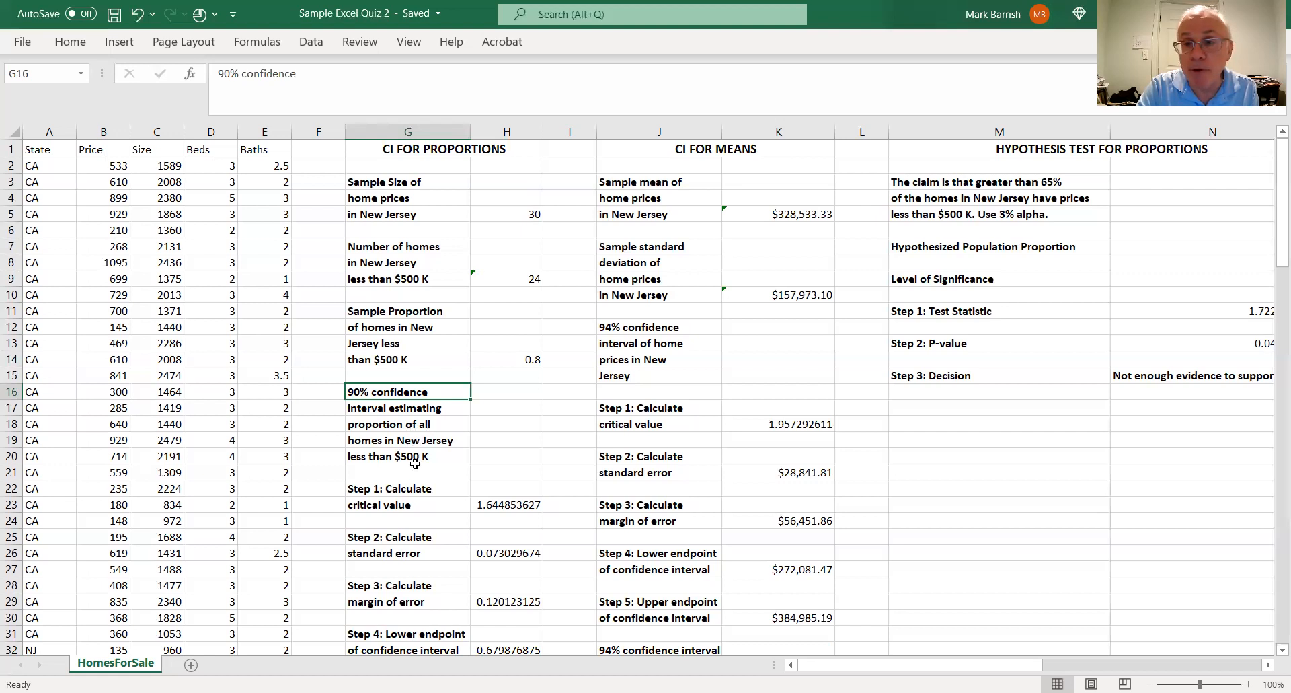
scroll(1270, 648, "down", 2)
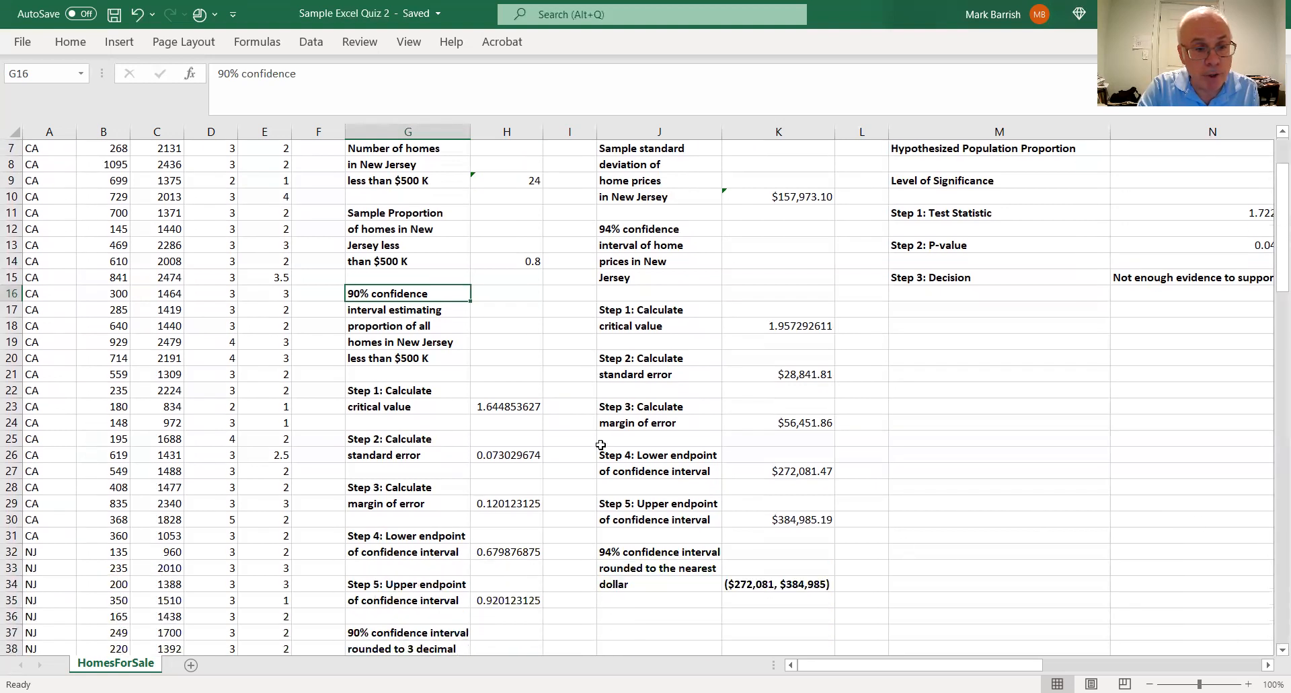
left_click(531, 410)
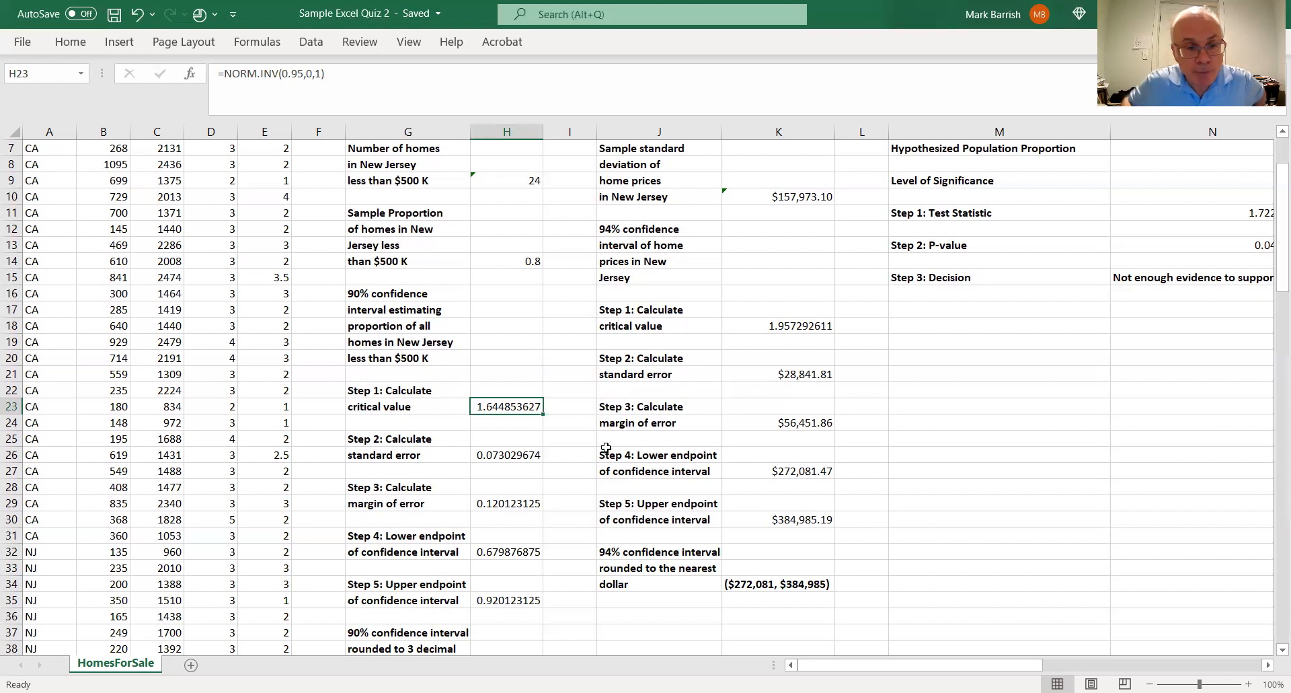
left_click(490, 456)
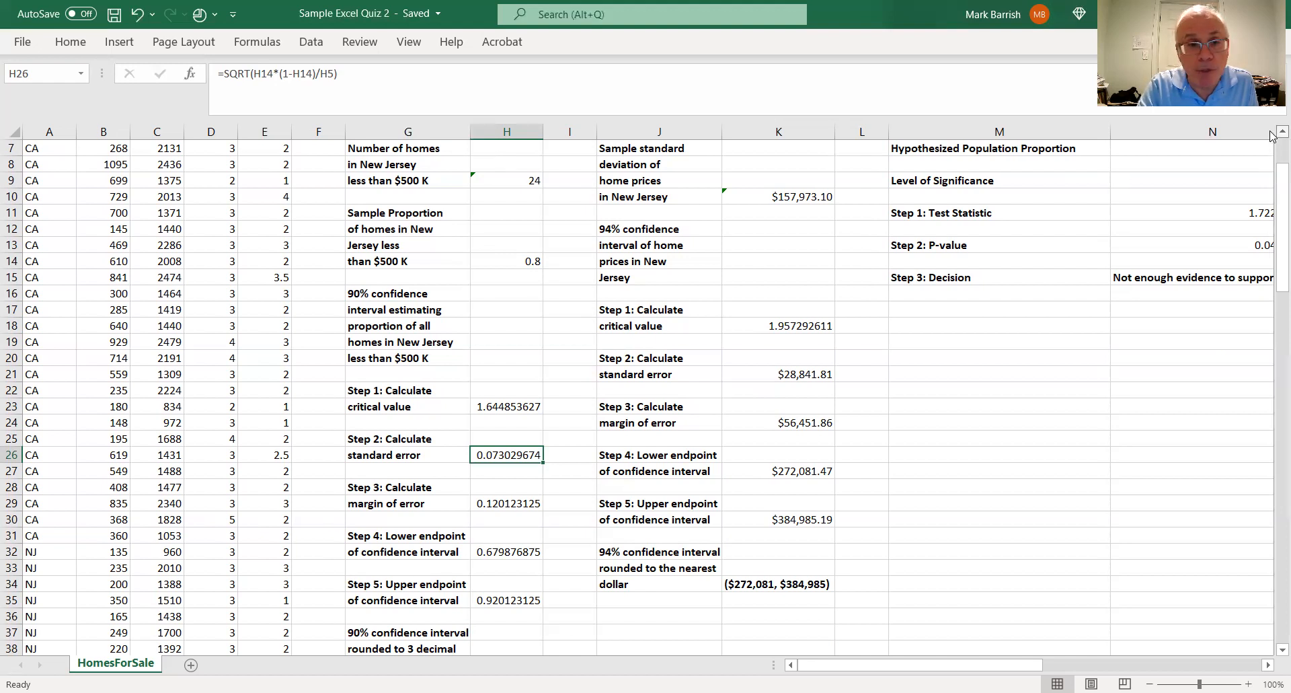
scroll(1271, 136, "up", 2)
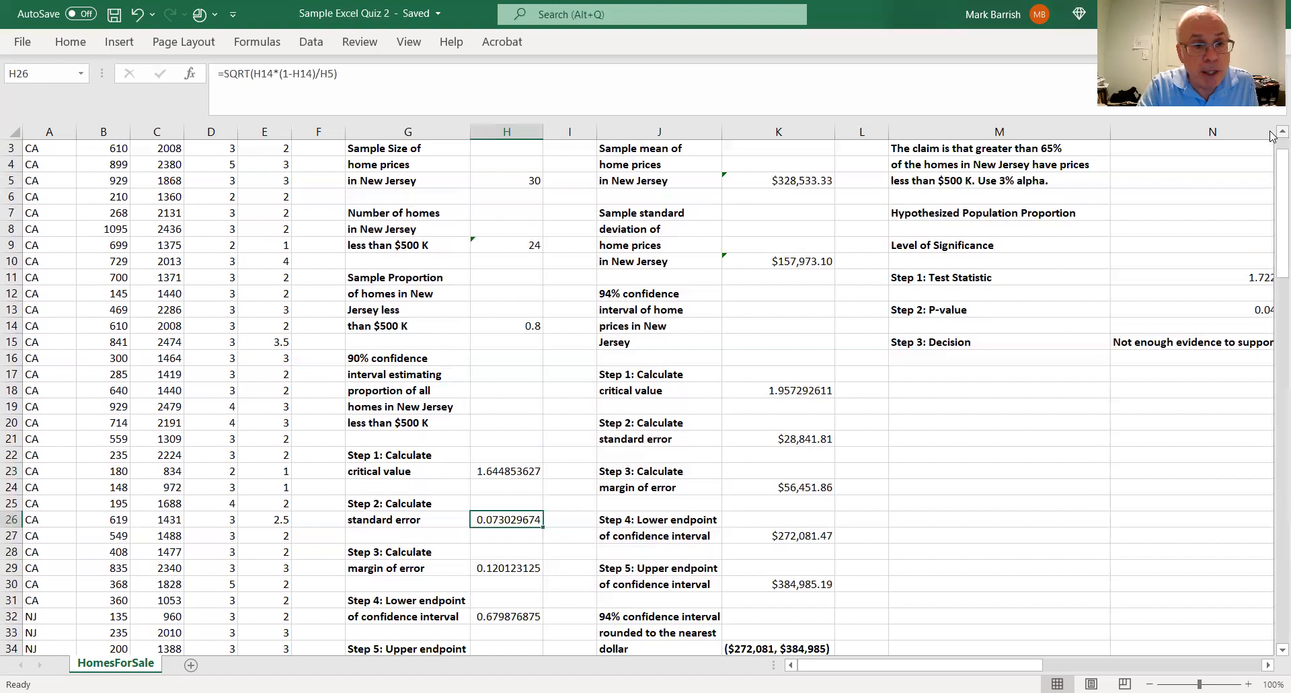
left_click(531, 179)
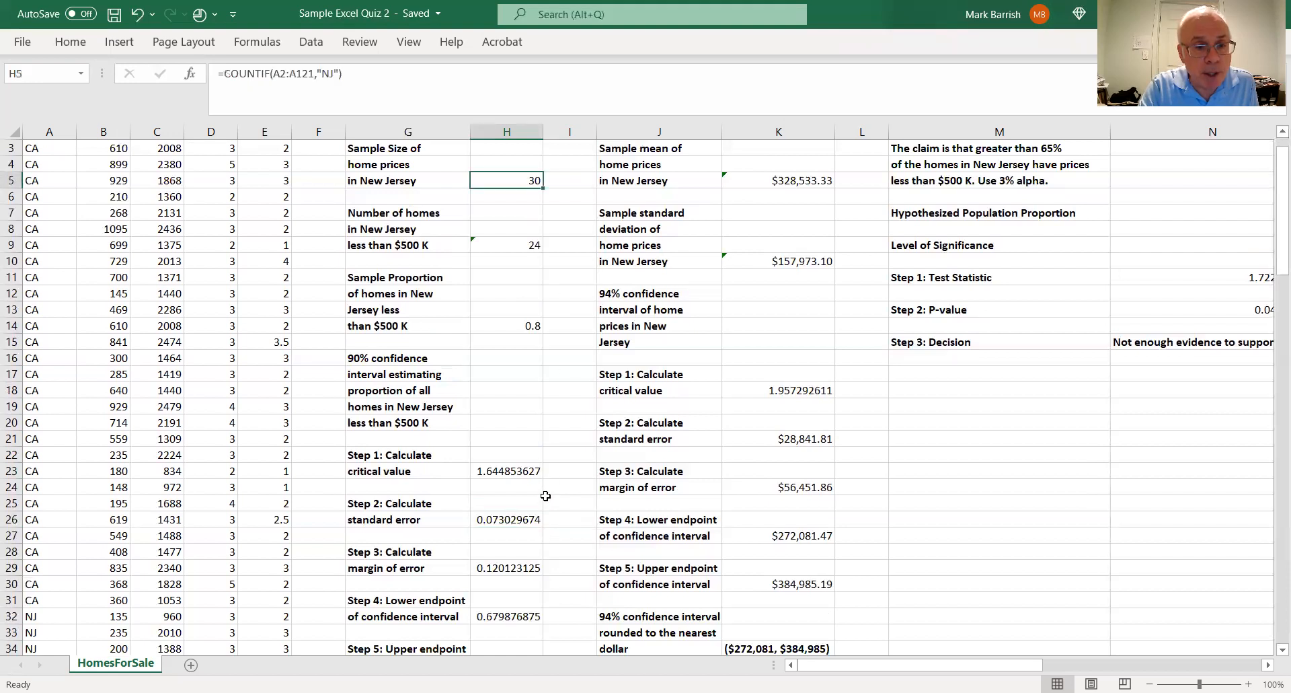
left_click(524, 519)
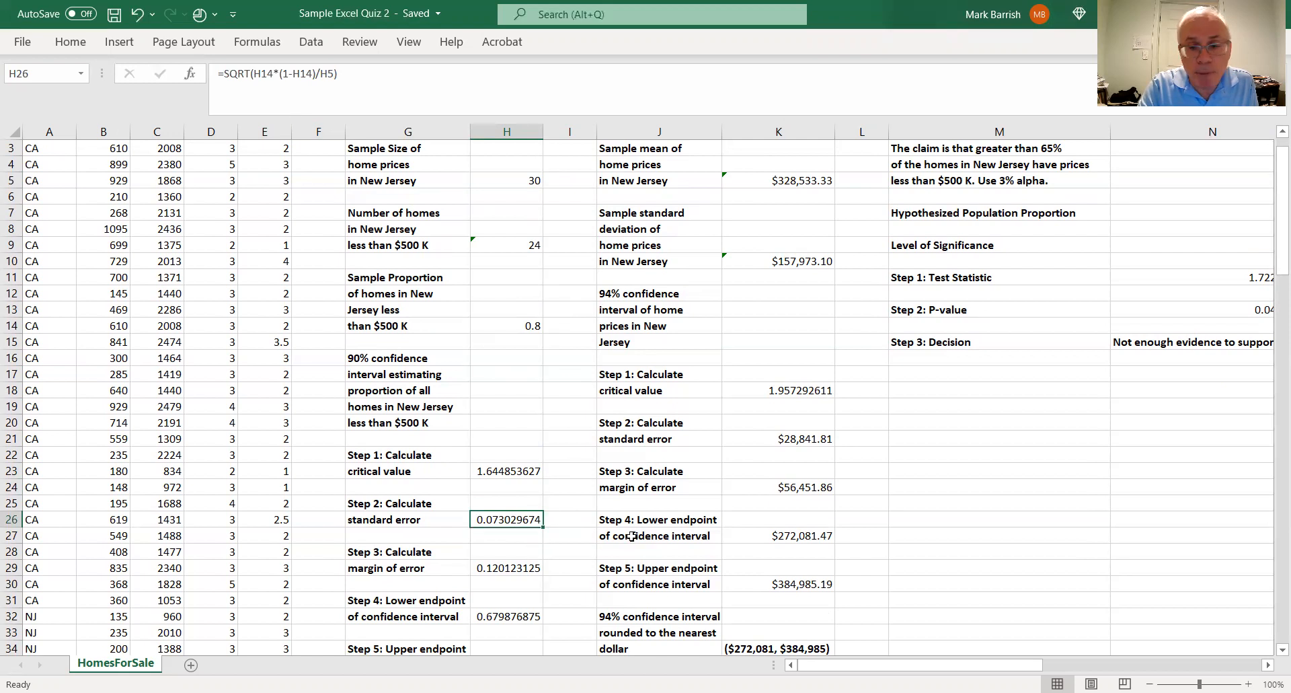
Inspect the margin of error formula in H29 along with the critical value and standard error cells it multiplies
scroll(1271, 654, "down", 4)
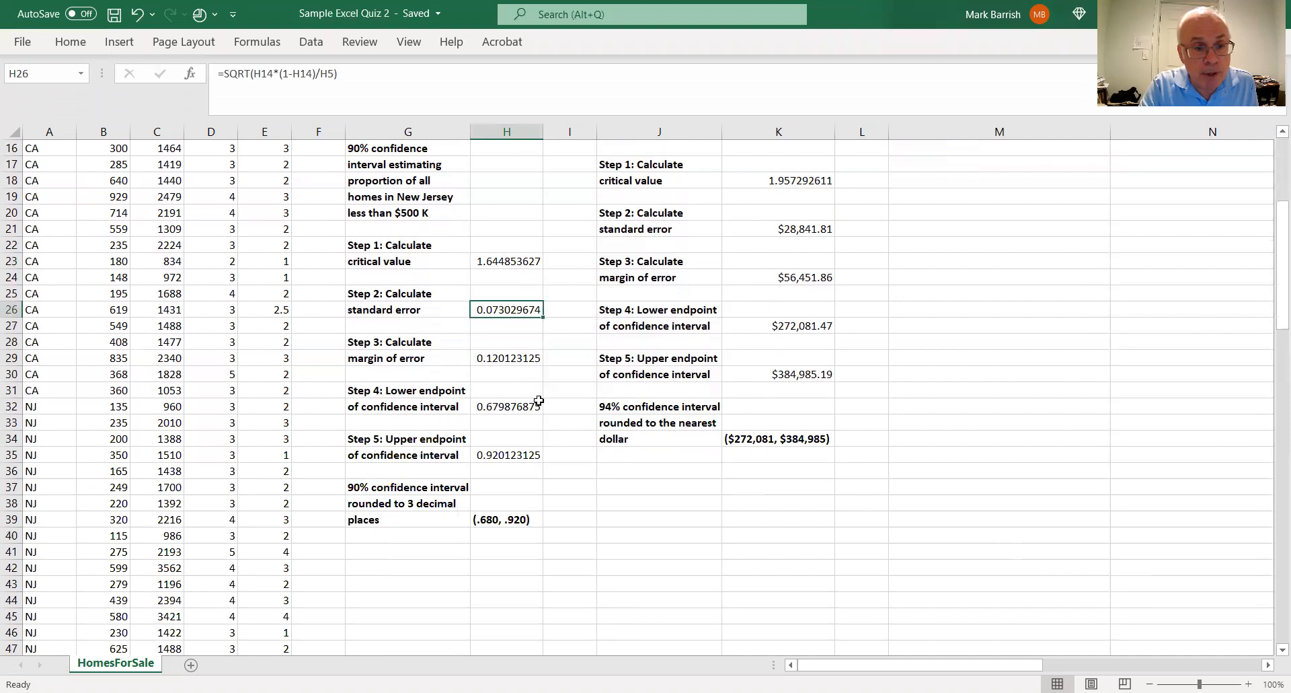
left_click(503, 359)
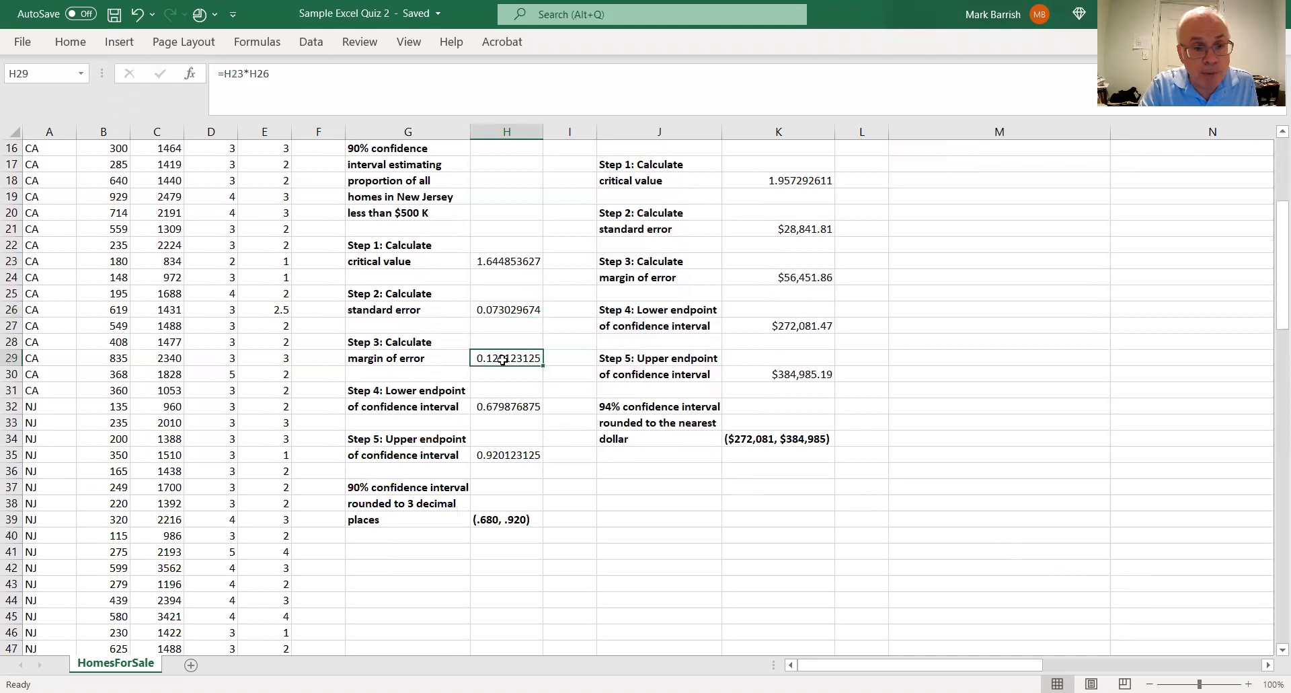
left_click(520, 263)
left_click(512, 310)
left_click(511, 356)
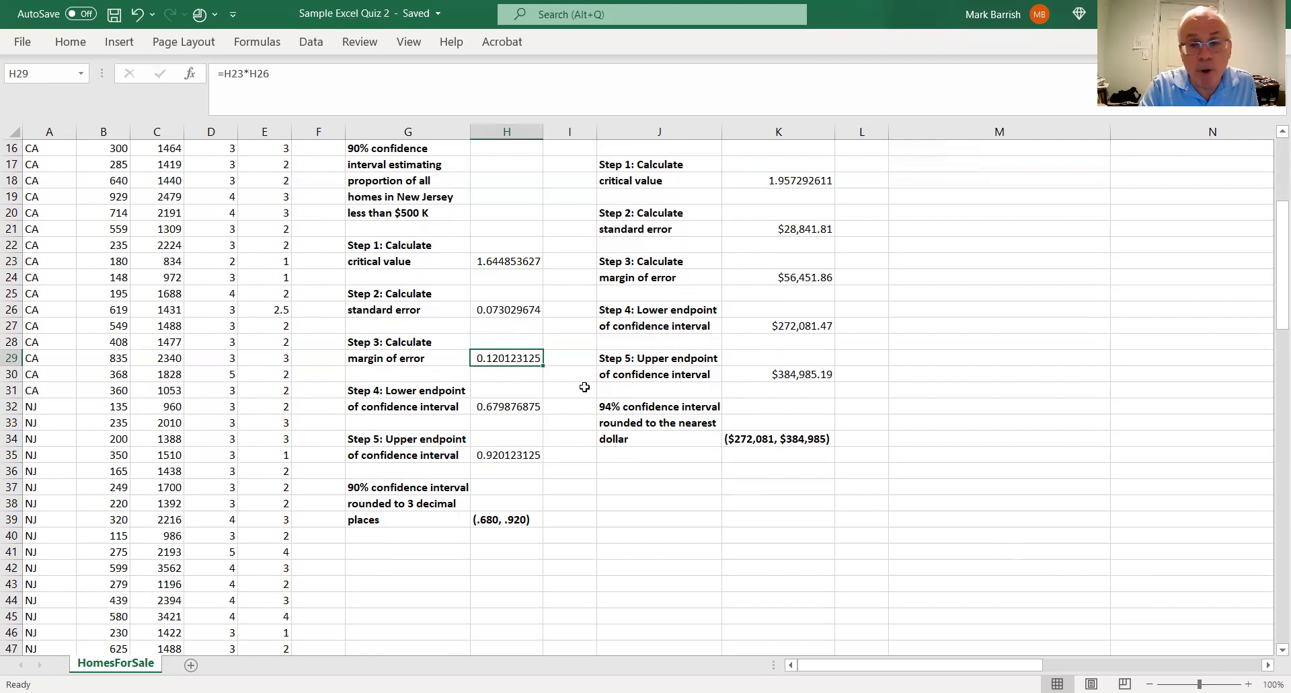
Check the lower and upper endpoint formulas in H32 and H35 and the rounded 90% confidence interval in H39
left_click(532, 406)
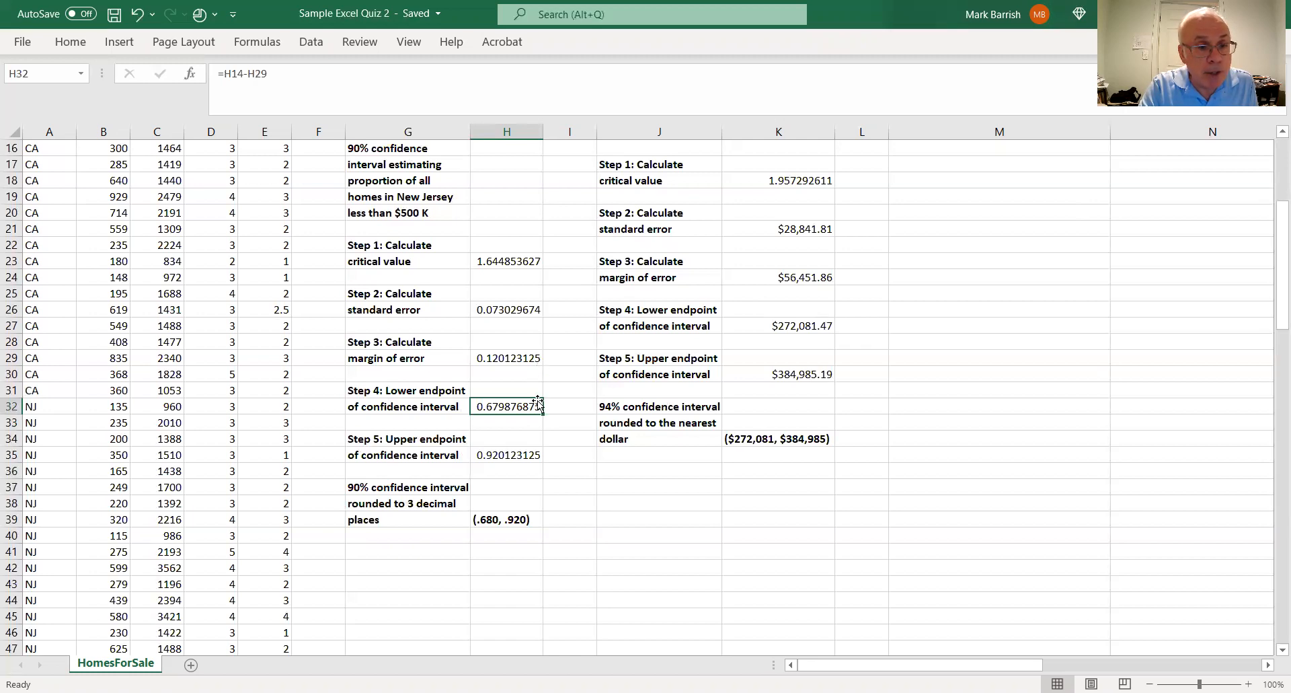
left_click(534, 457)
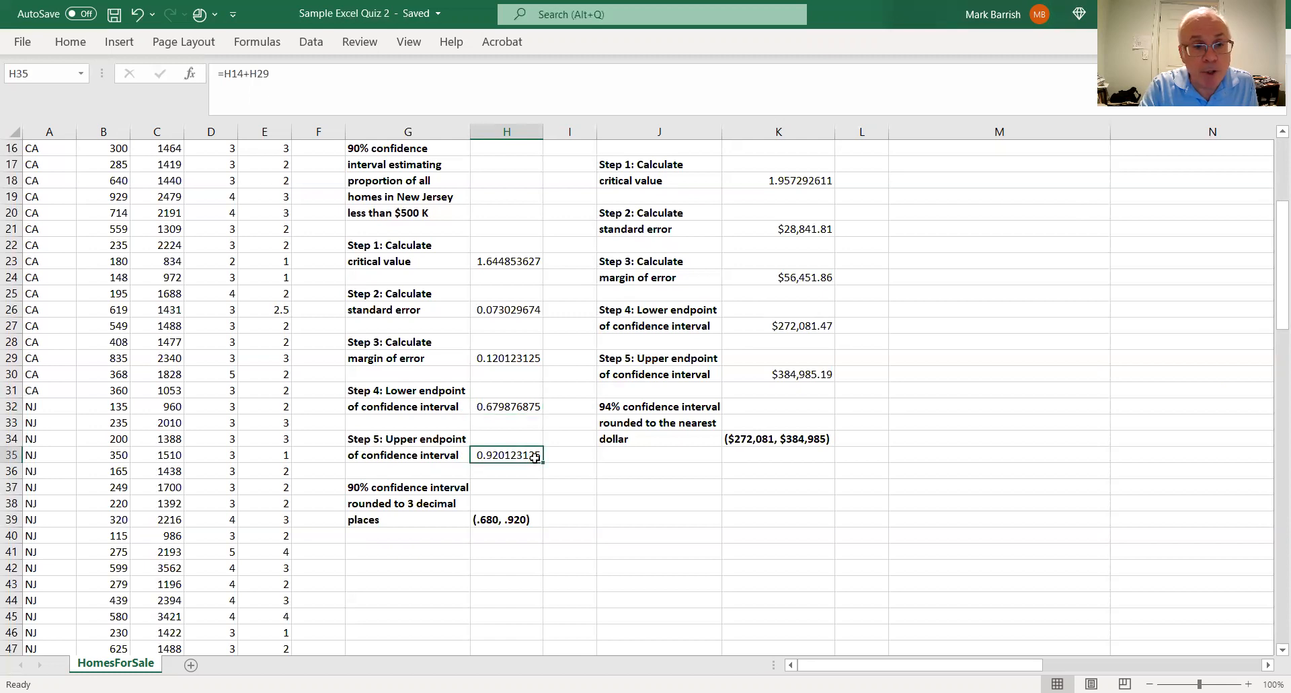
left_click(528, 408)
left_click(520, 453)
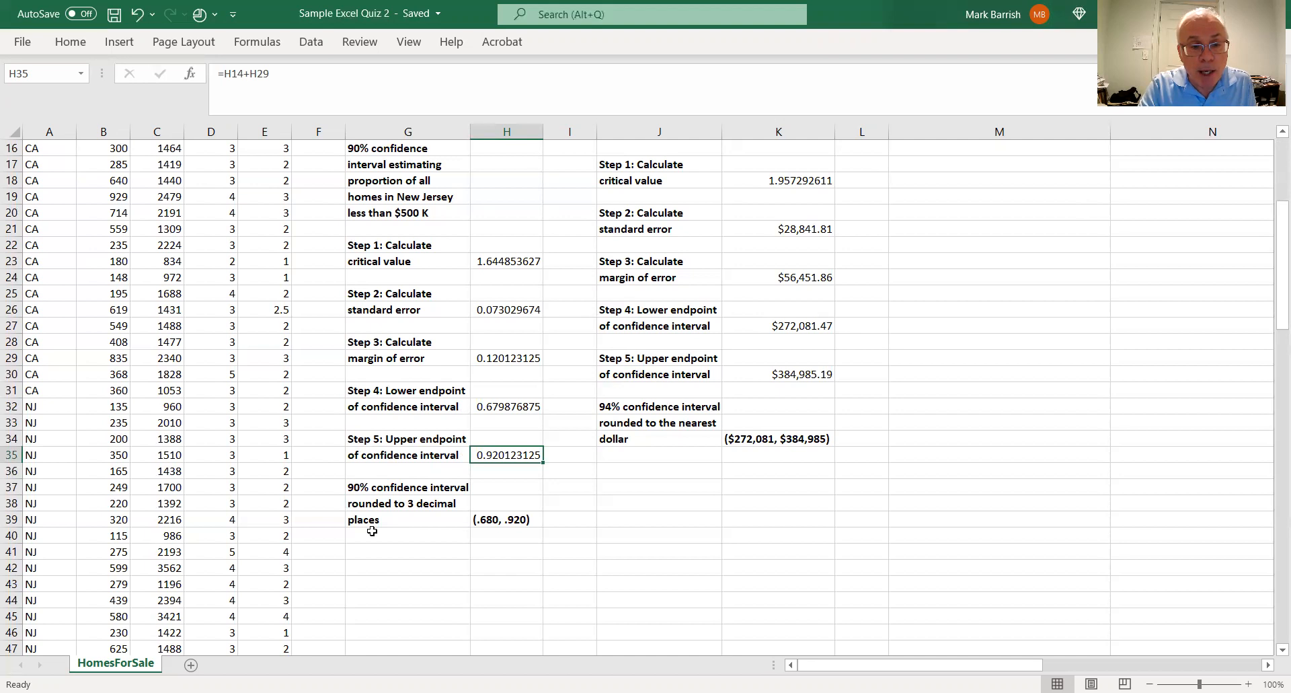
left_click(502, 519)
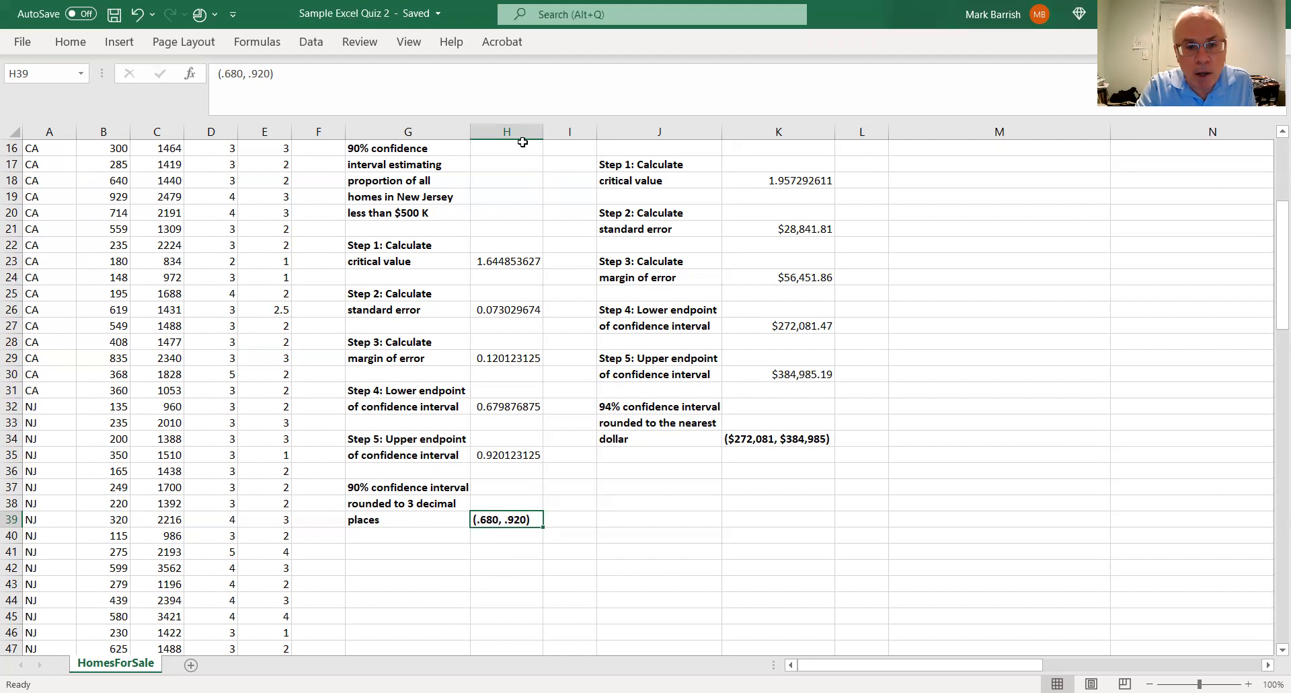
Review the proportion interval work and inspect the New Jersey sample mean and standard deviation formulas in K5 and K10
scroll(1271, 138, "up", 4)
scroll(1271, 137, "up", 2)
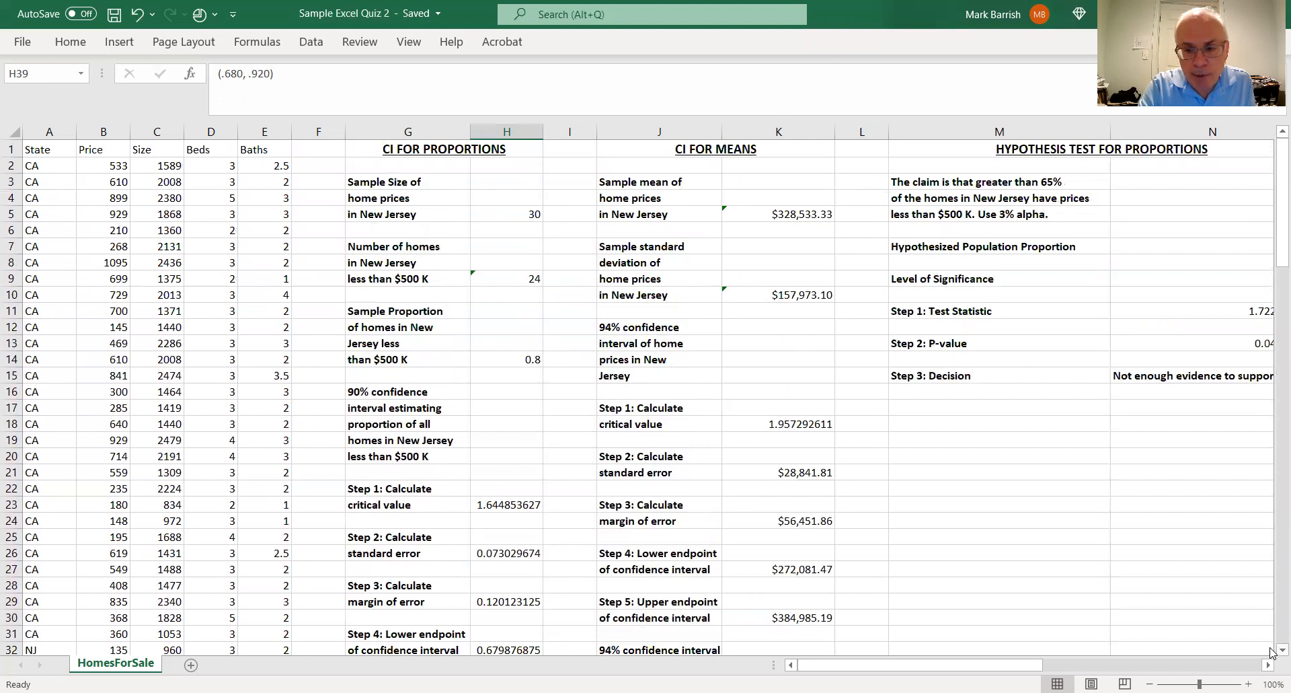
scroll(1272, 650, "down", 2)
scroll(1272, 649, "down", 2)
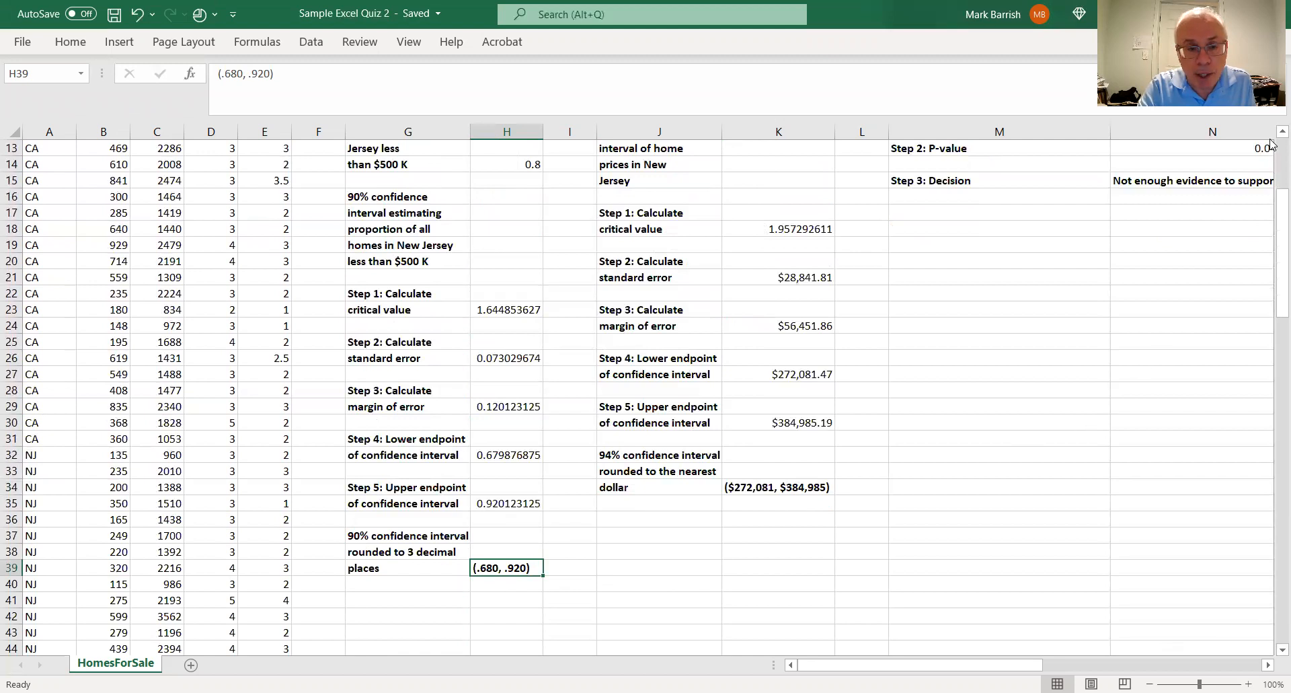
scroll(1272, 143, "up", 4)
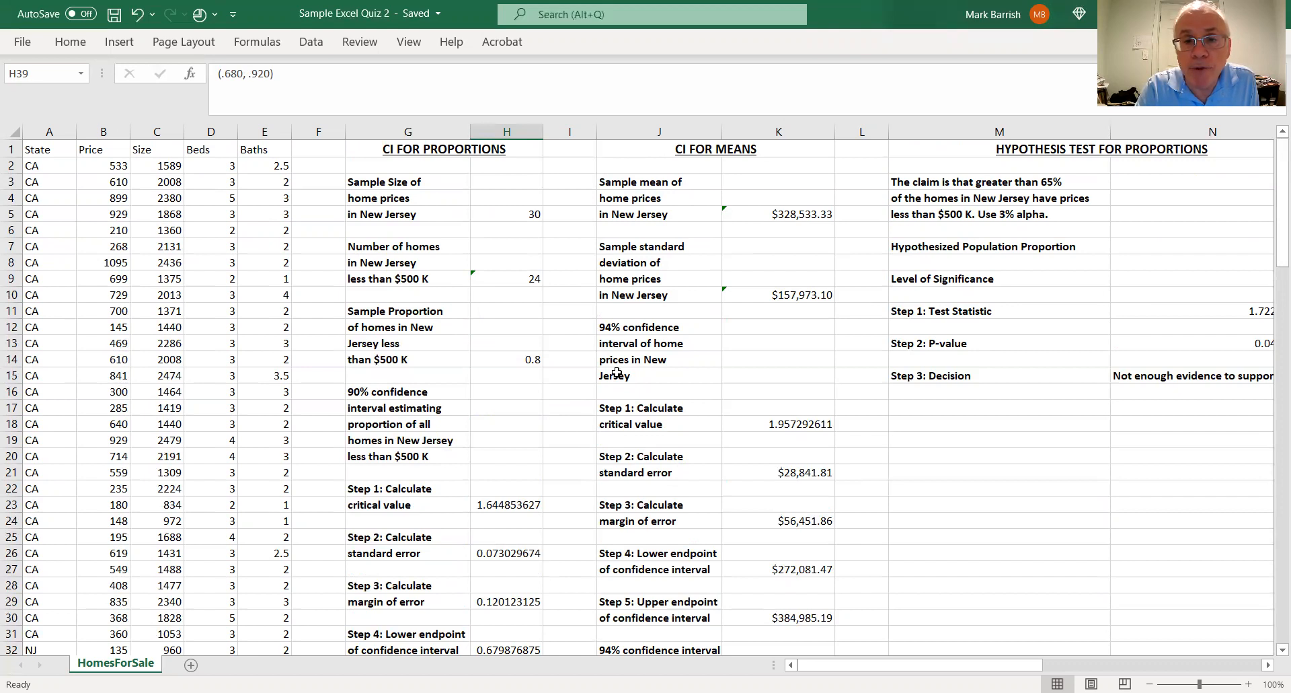
left_click(815, 214)
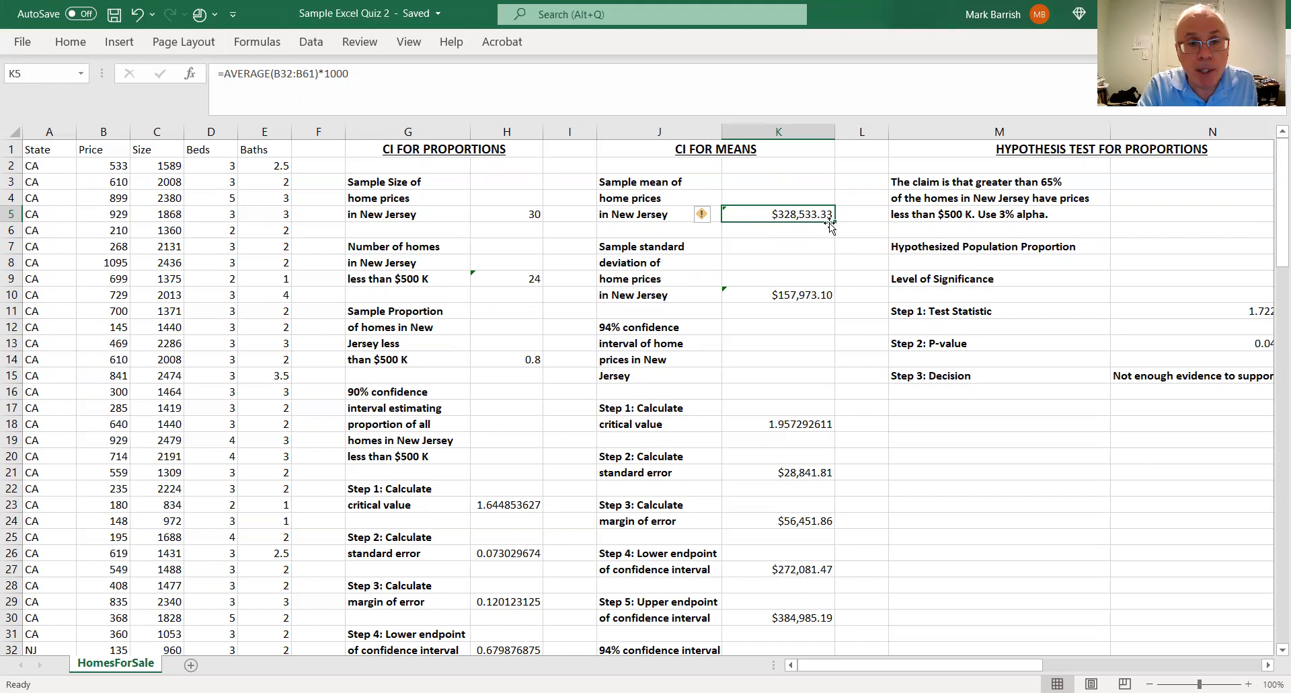
left_click(773, 296)
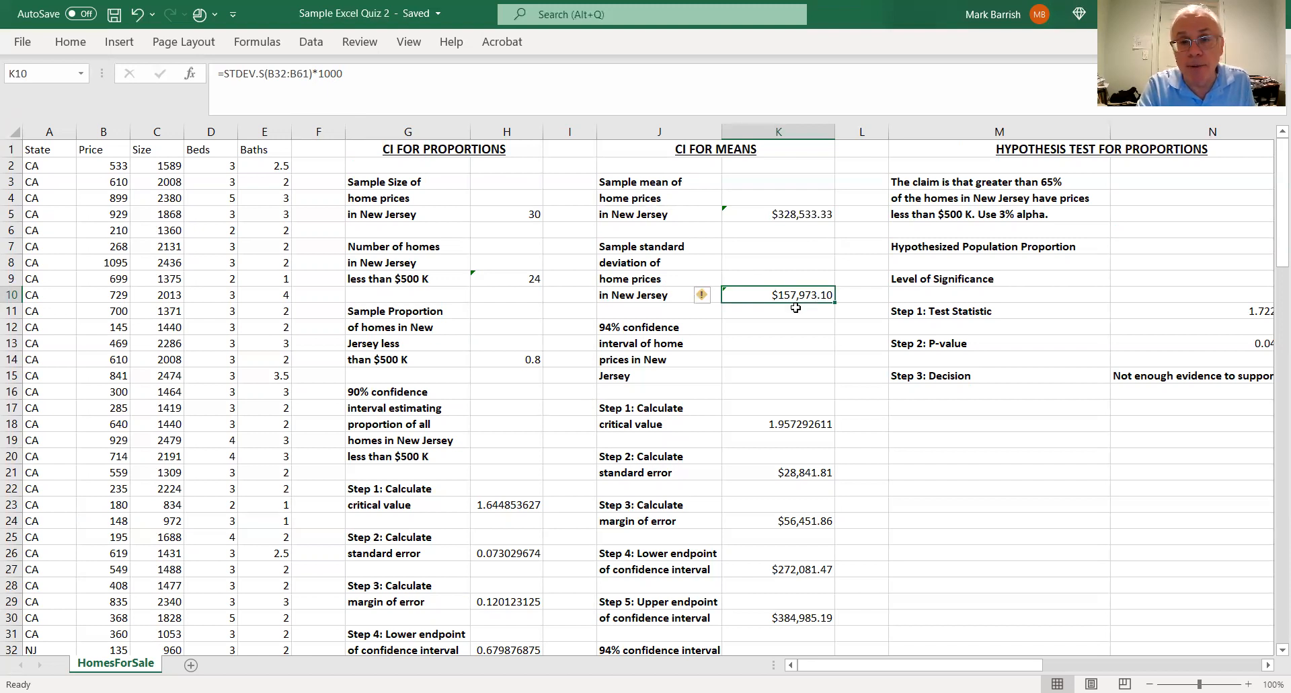
Examine the critical value, standard error and margin of error formulas for the 94% confidence interval of New Jersey home prices
left_click(789, 422)
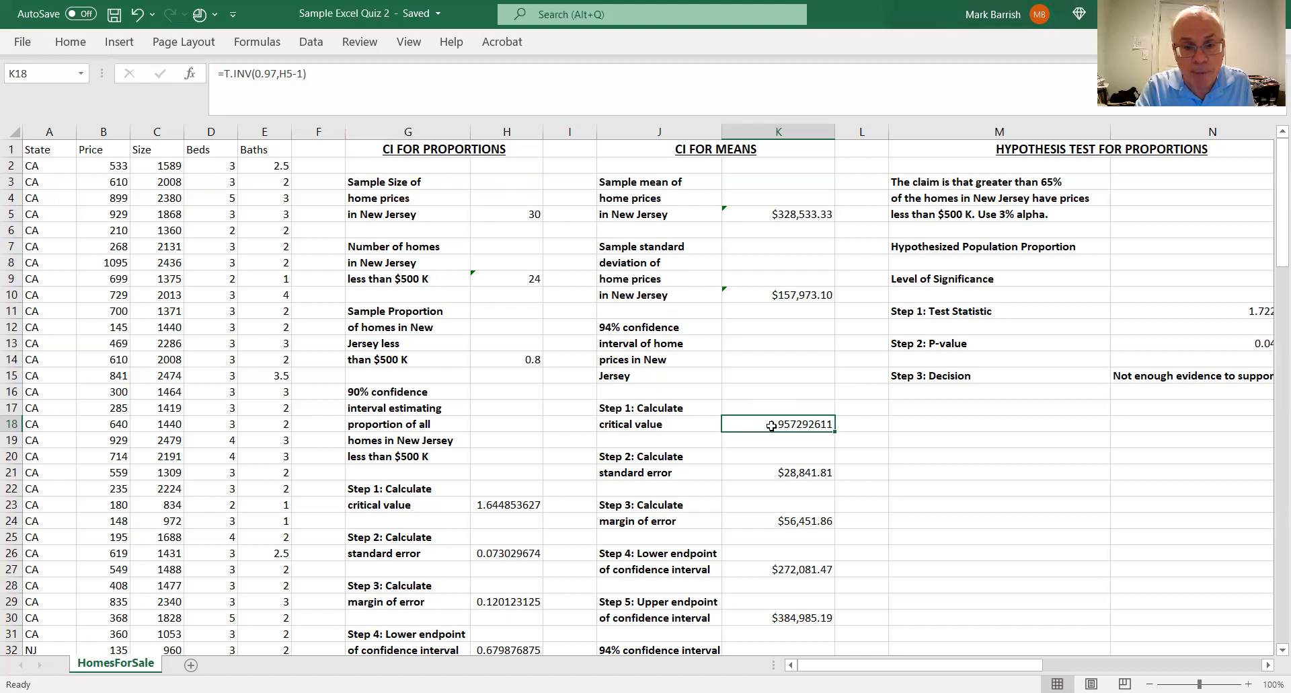
left_click(822, 474)
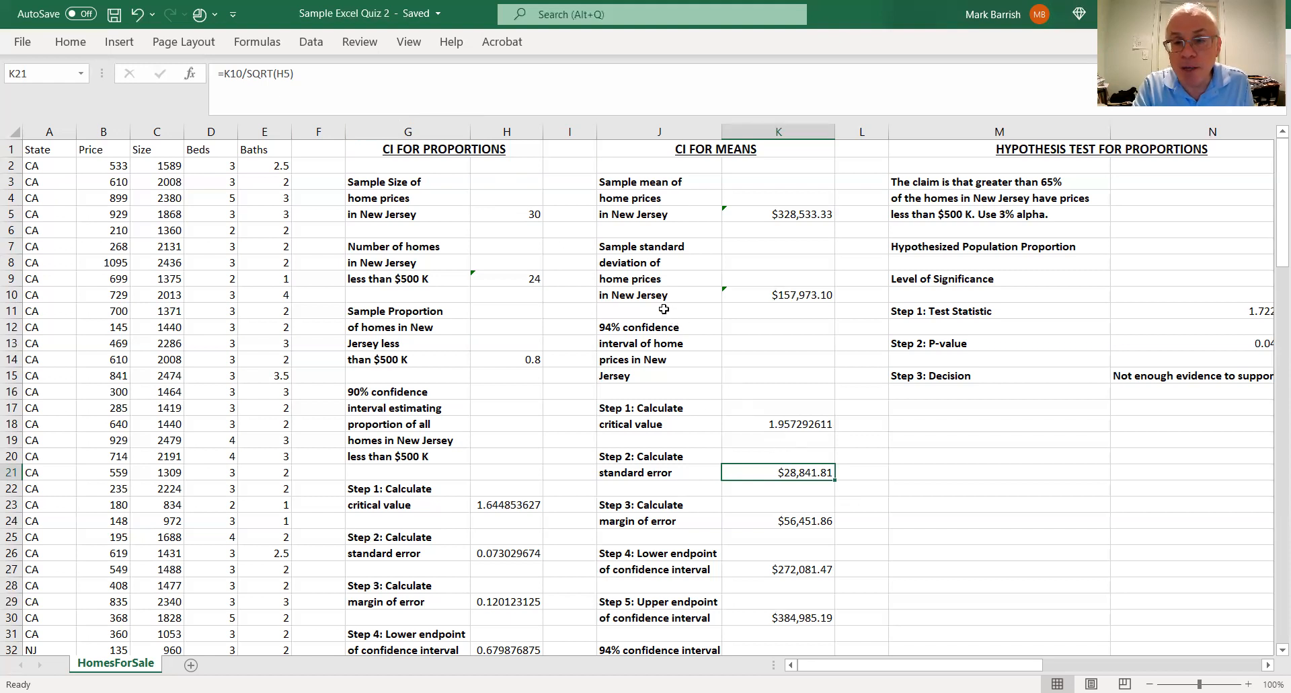
left_click(820, 293)
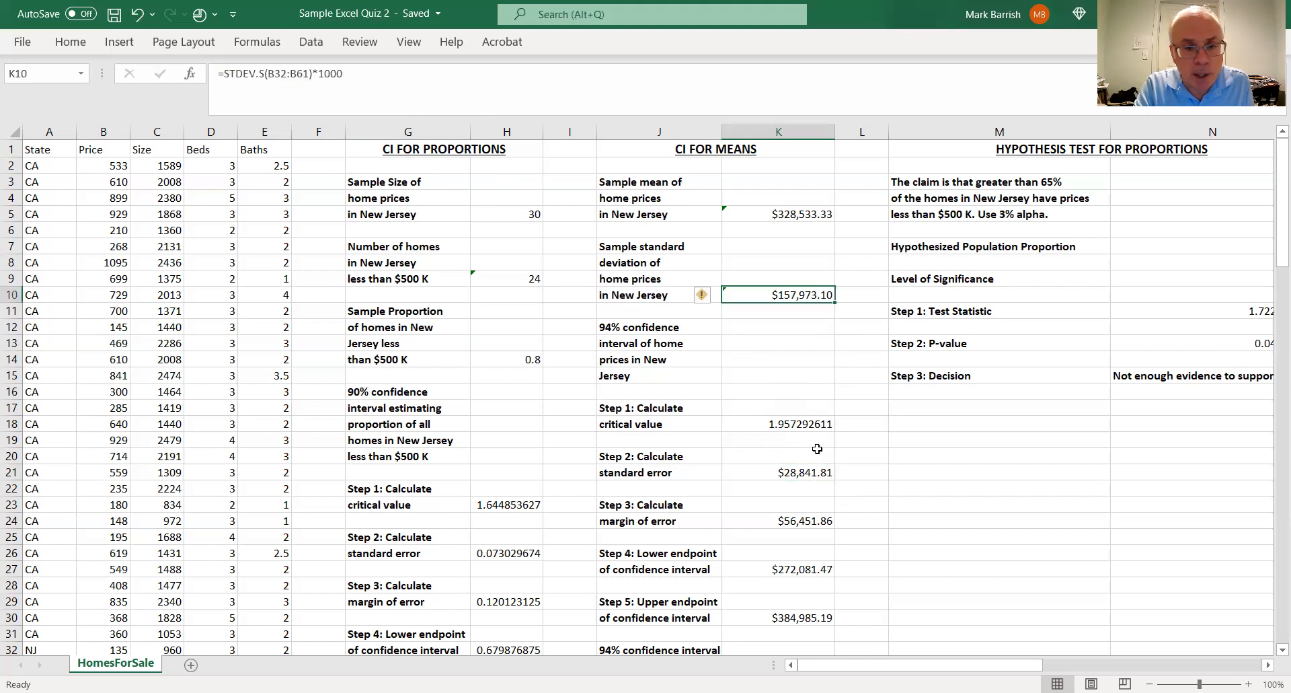
left_click(799, 476)
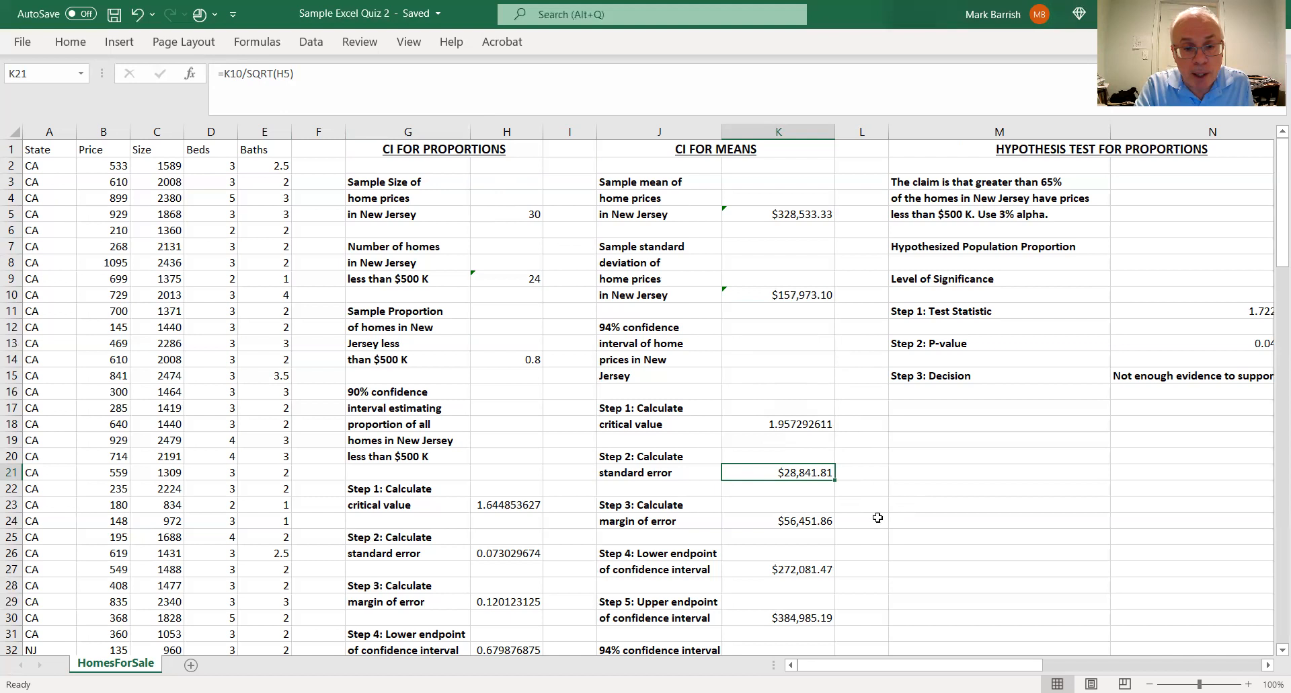
left_click(826, 521)
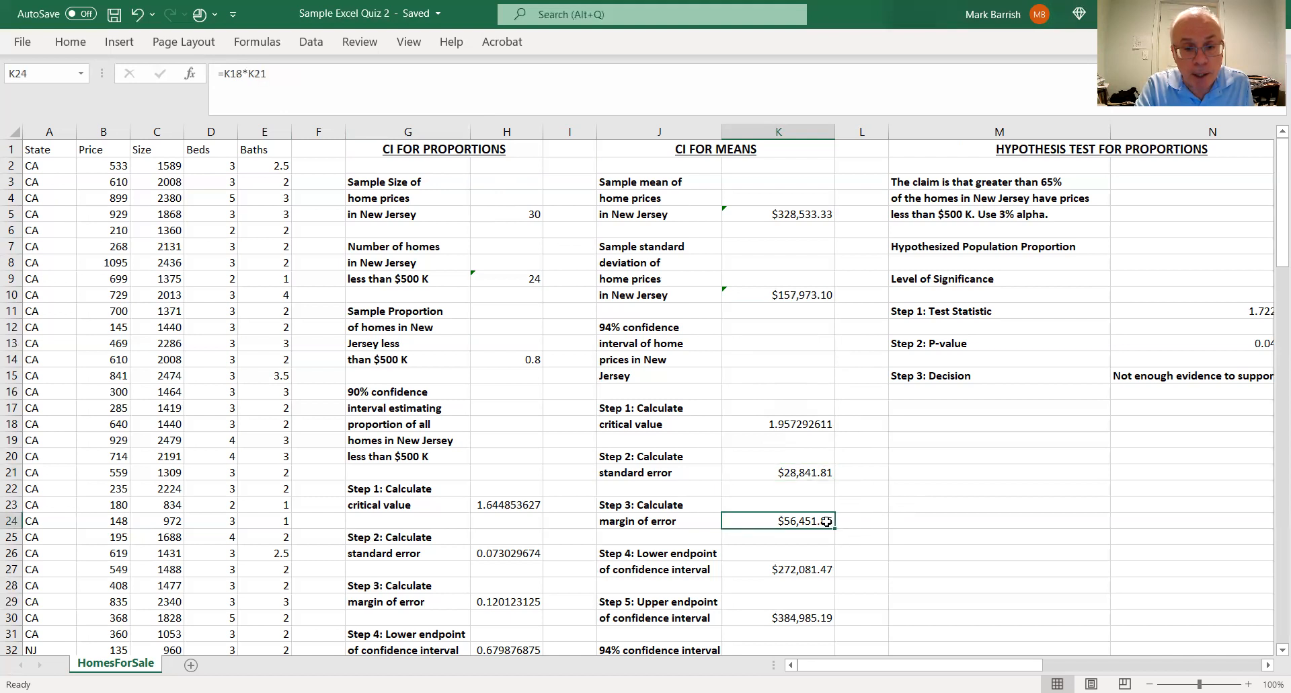
Recheck the critical value in K18 and the standard error in K21 that the margin of error formula in K24 multiplies
left_click(798, 423)
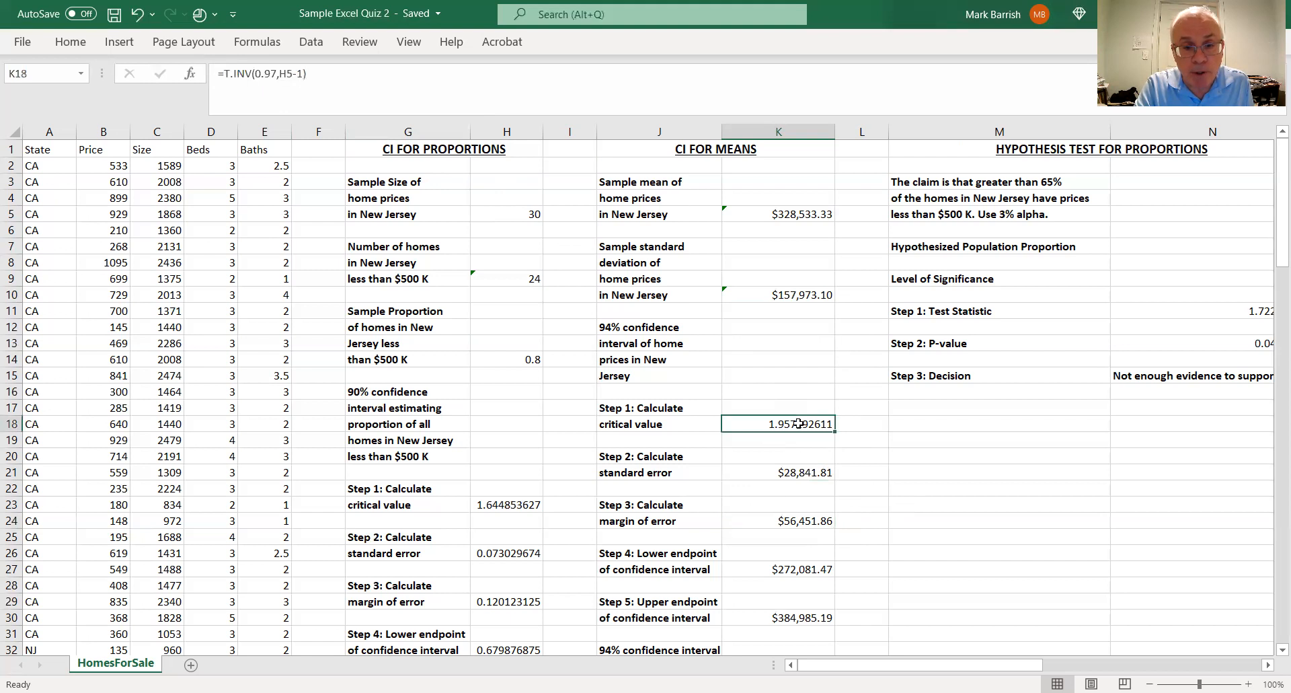
left_click(811, 472)
left_click(816, 519)
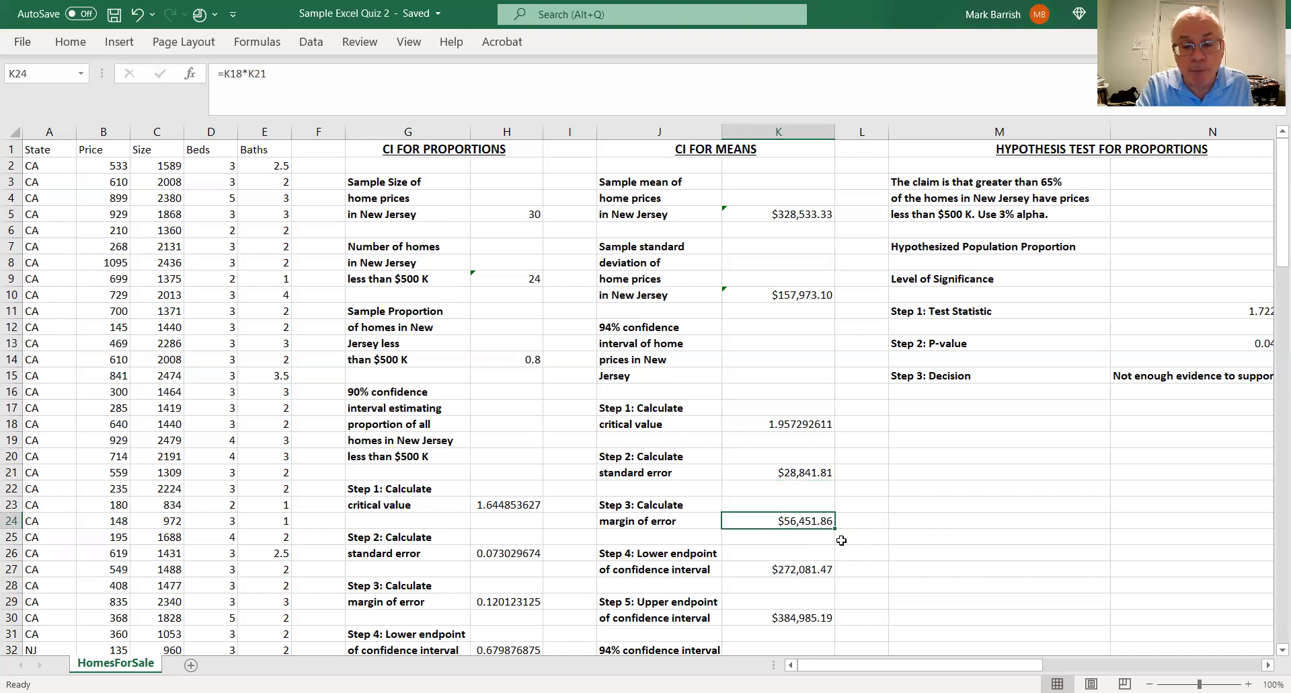
Inspect the lower and upper endpoint formulas in K27 and K30 and the rounded 94% confidence interval in K34
left_click(821, 570)
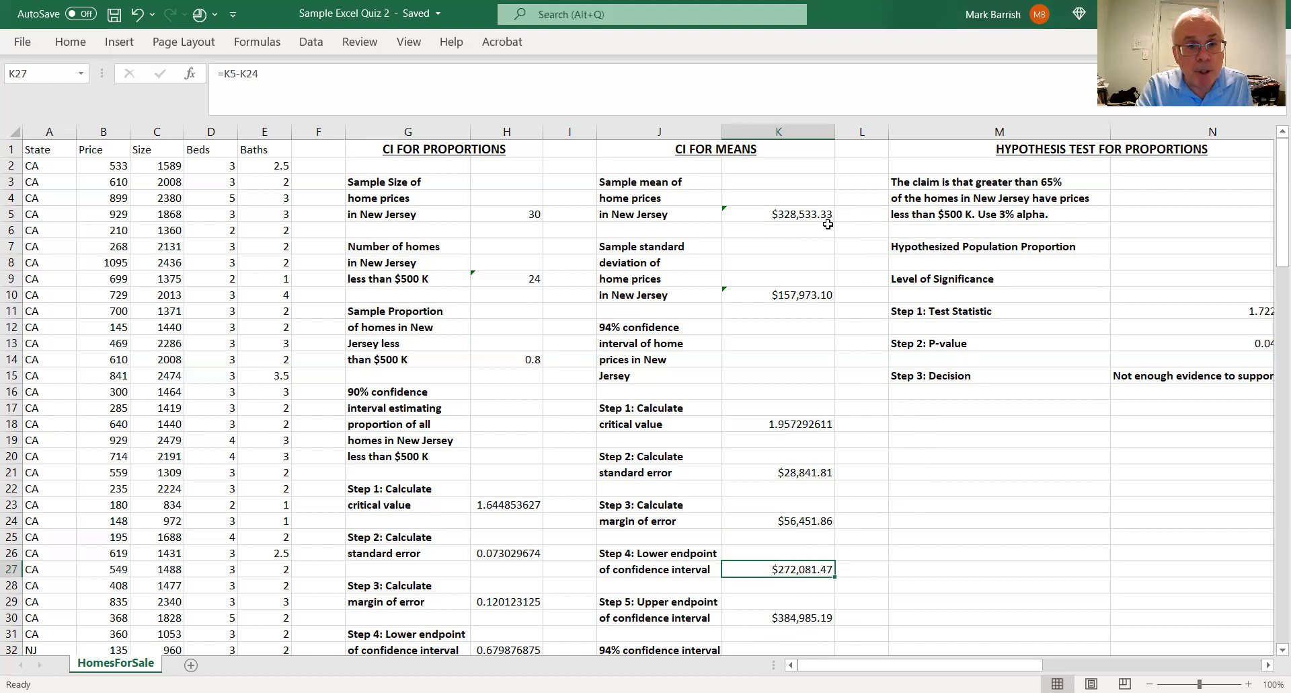
left_click(809, 613)
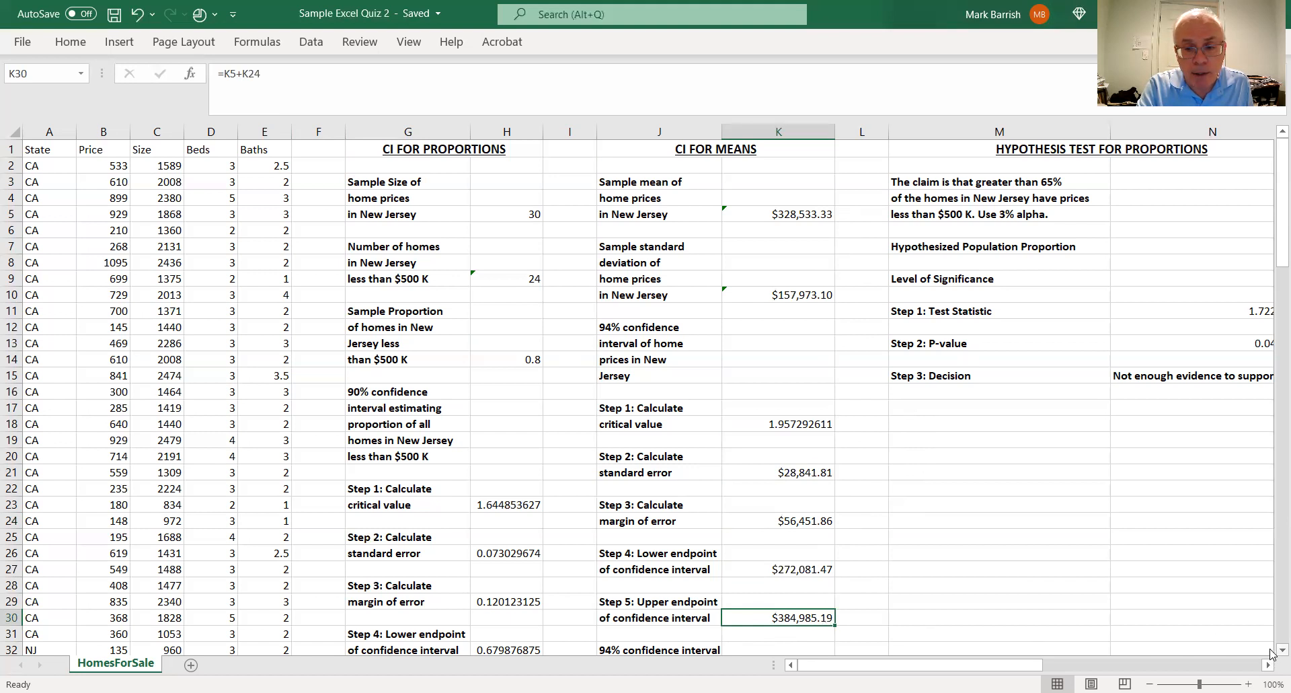
scroll(1271, 652, "down", 4)
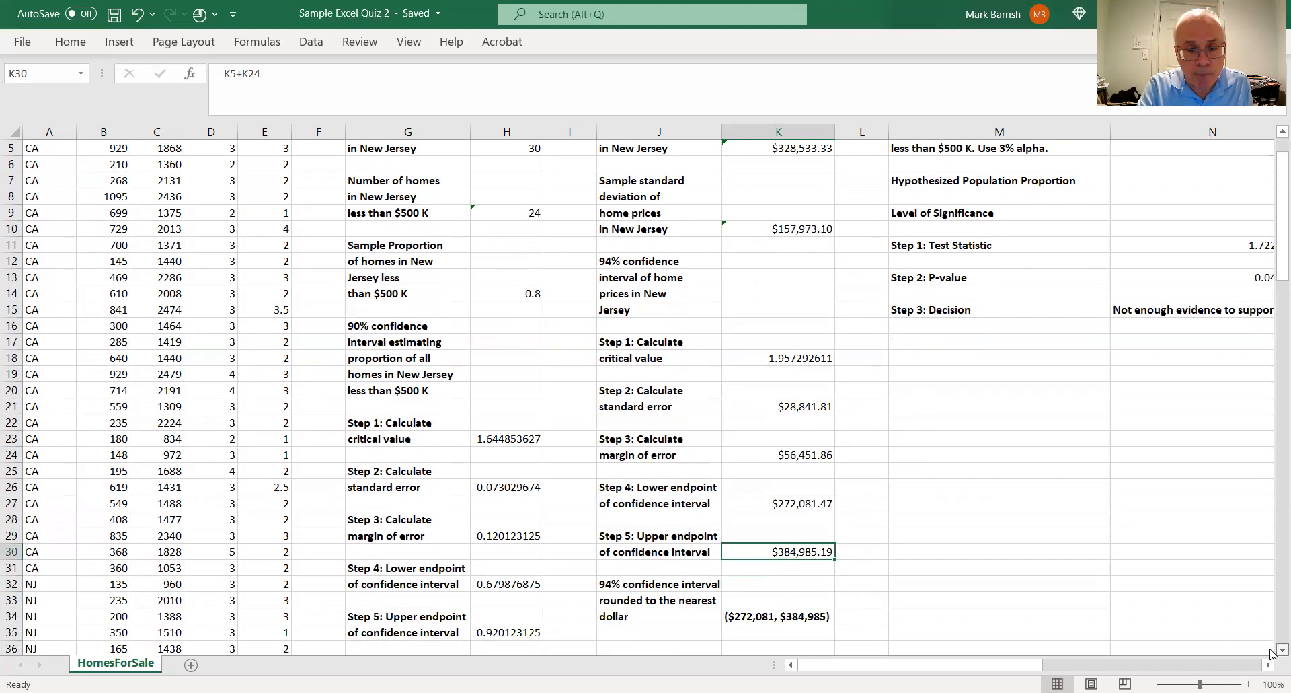
scroll(1271, 652, "down", 1)
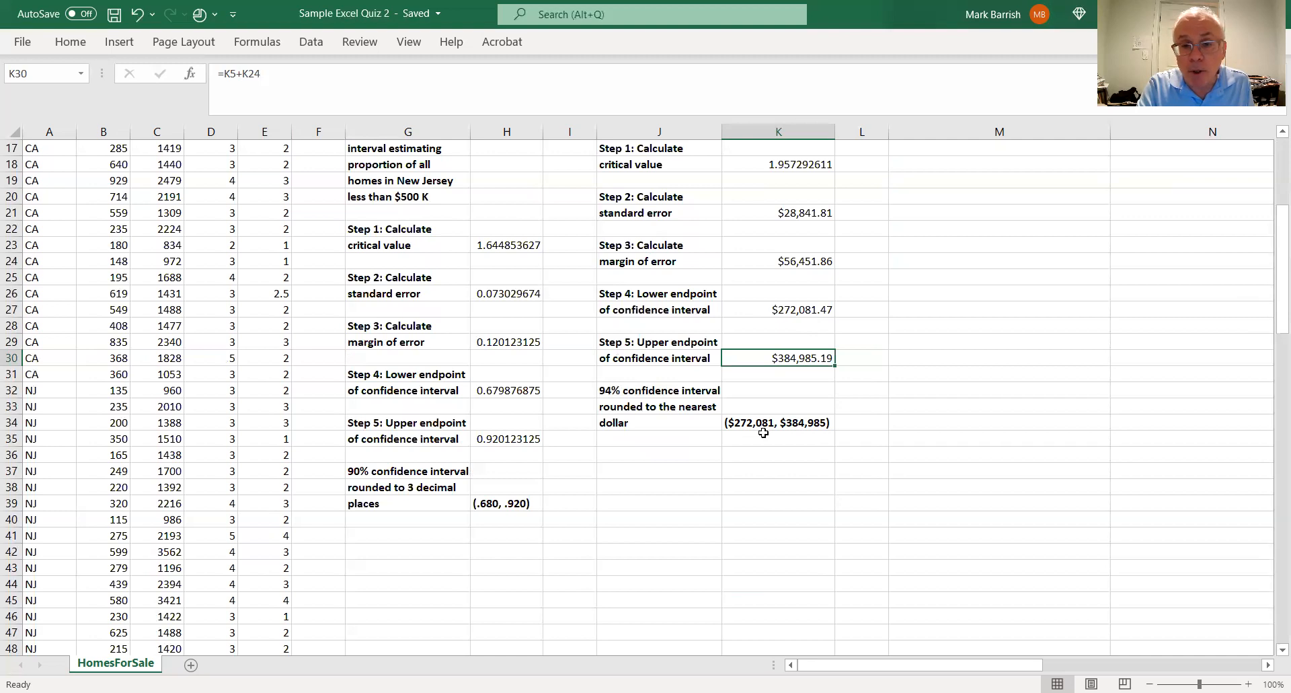
left_click(814, 424)
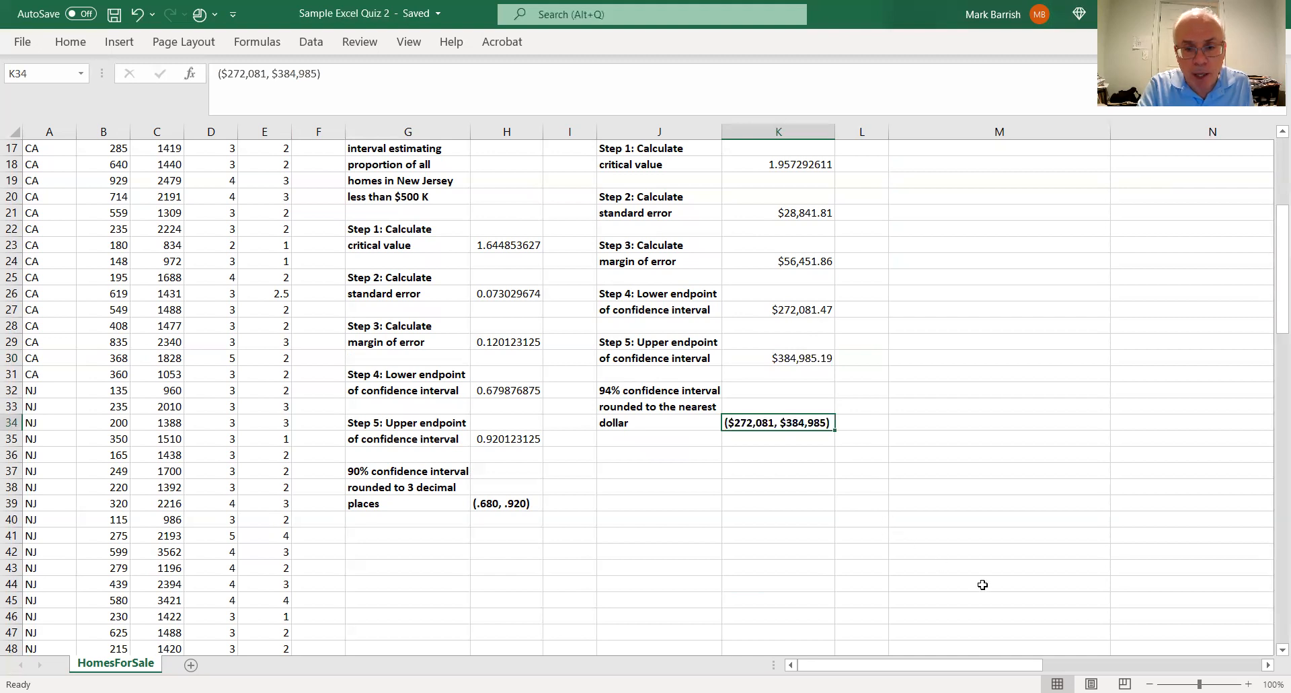
Review the hypothesized population proportion in N7 and the level of significance in N9 for the proportion hypothesis test
left_click(1269, 665)
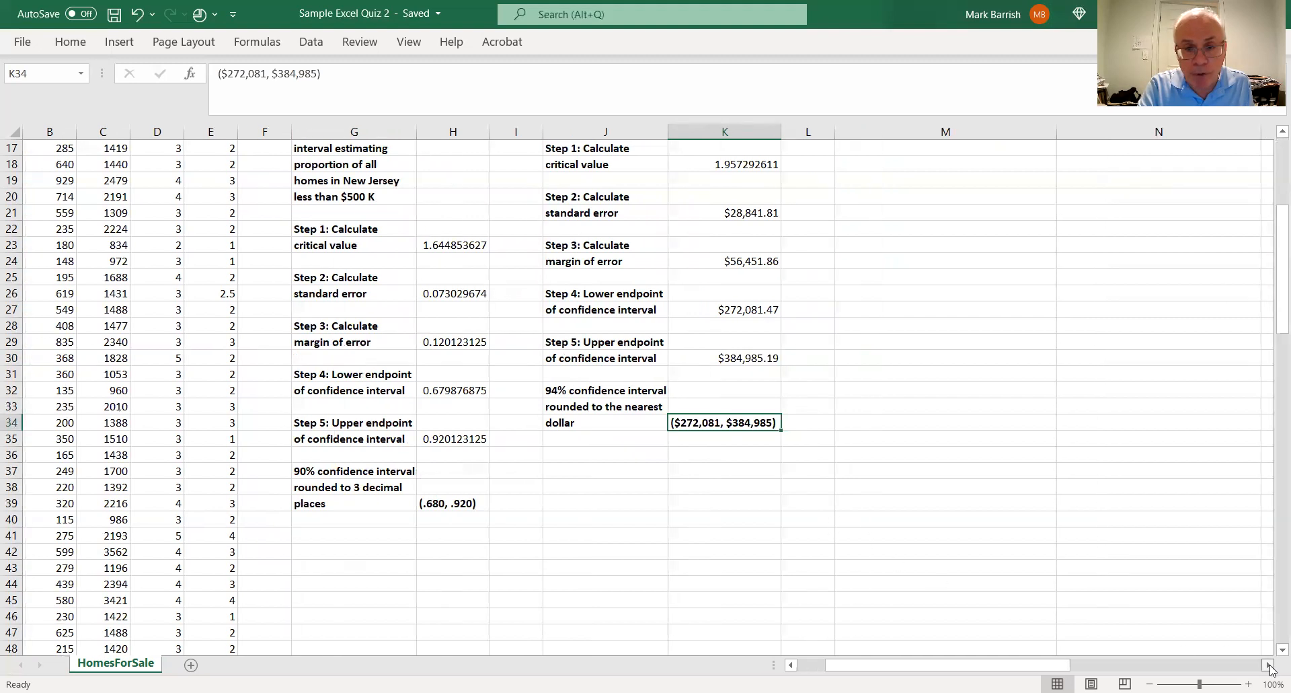
left_click(1269, 664)
left_click(1268, 665)
left_click(1268, 664)
left_click(1268, 664)
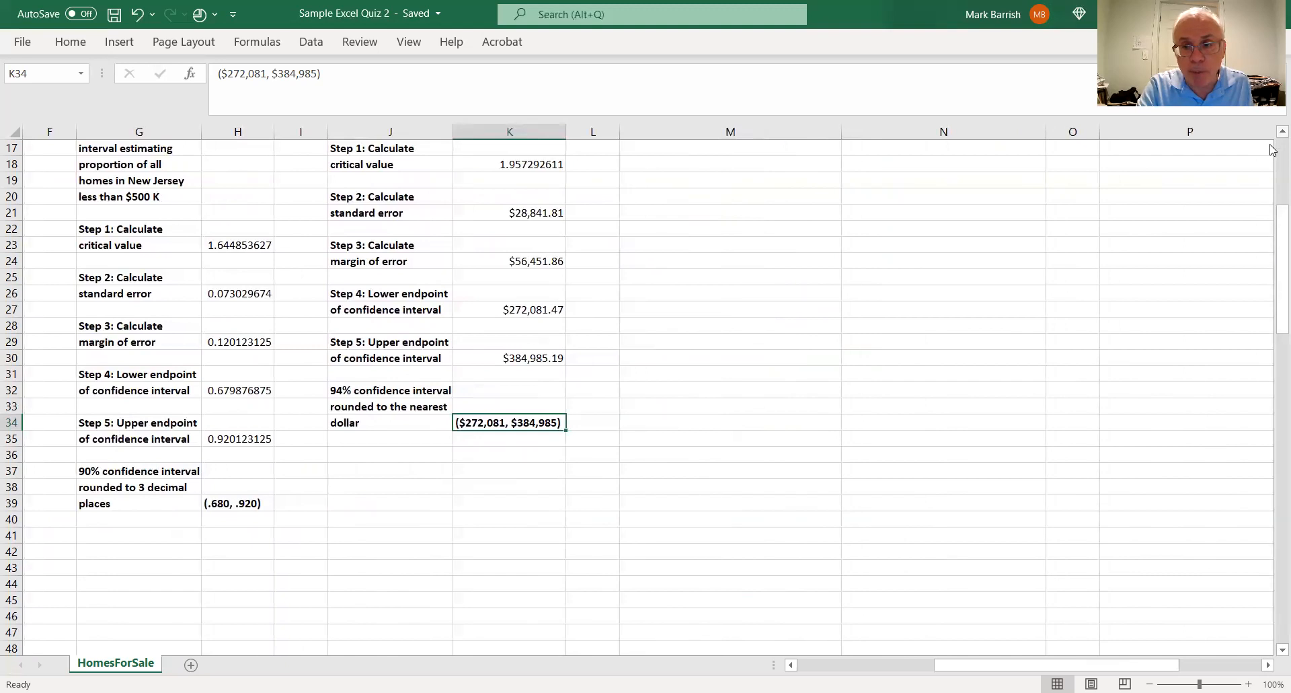
scroll(1273, 149, "up", 6)
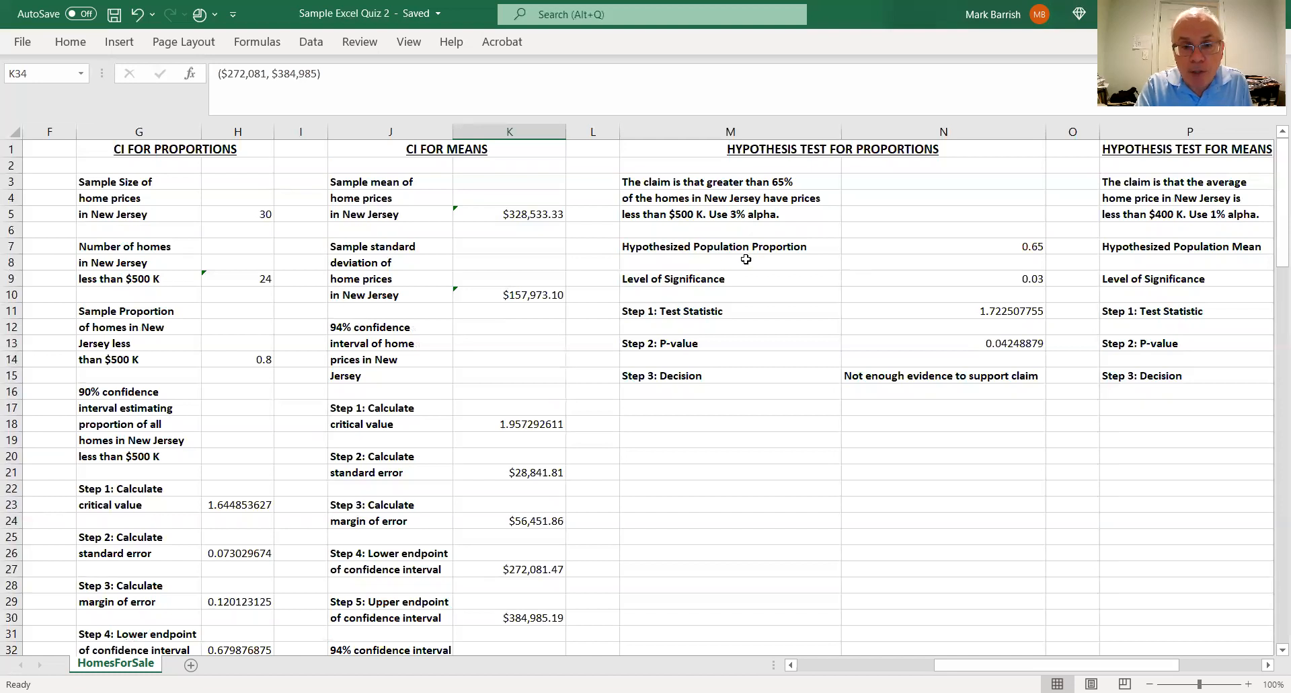
left_click(1038, 248)
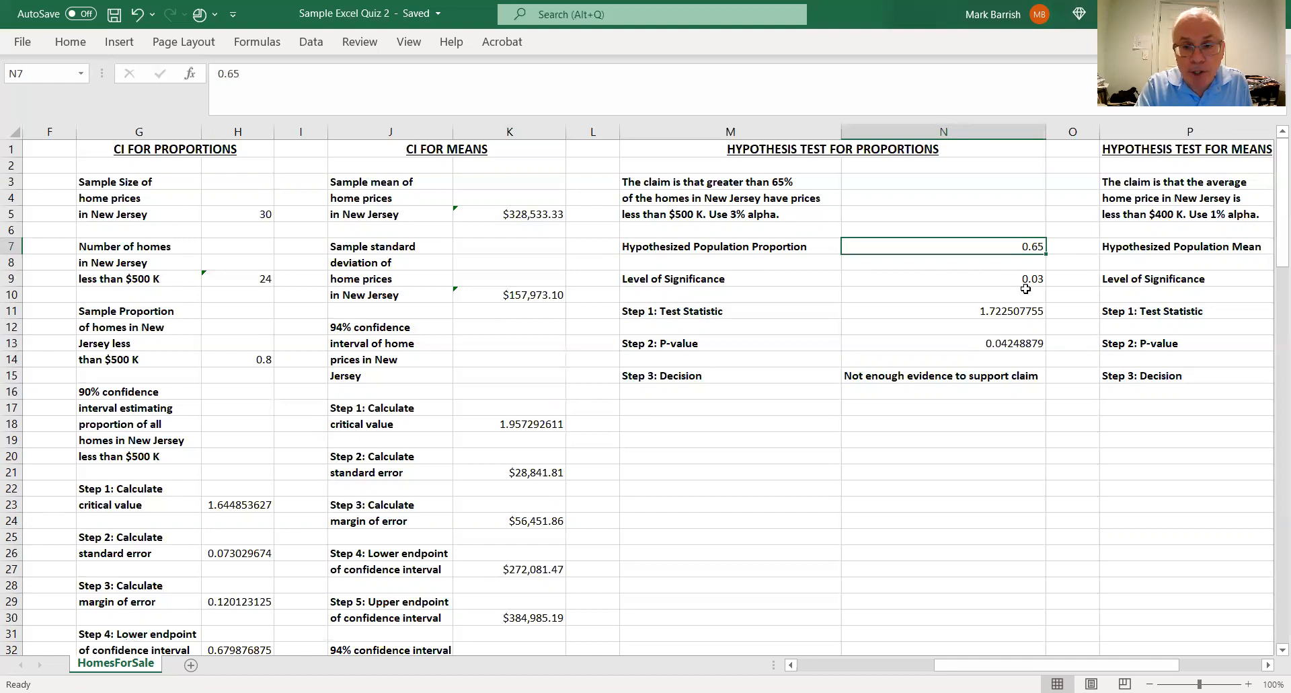
left_click(988, 282)
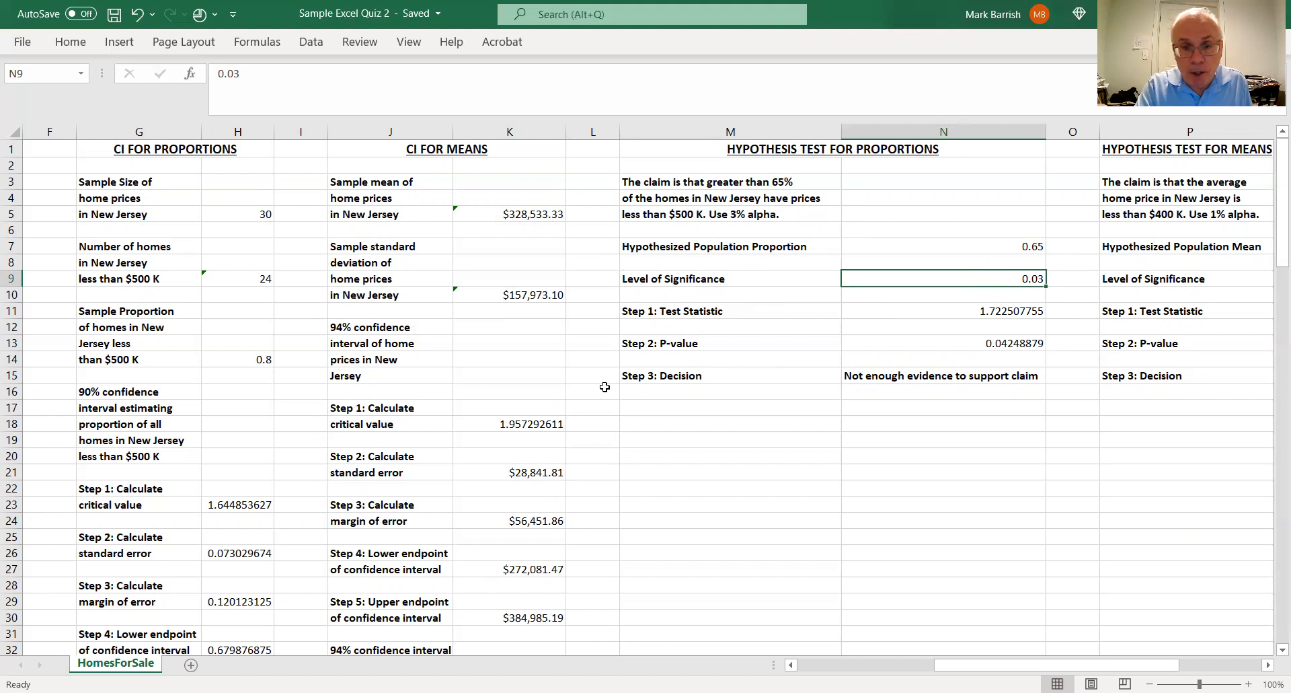
left_click(1004, 243)
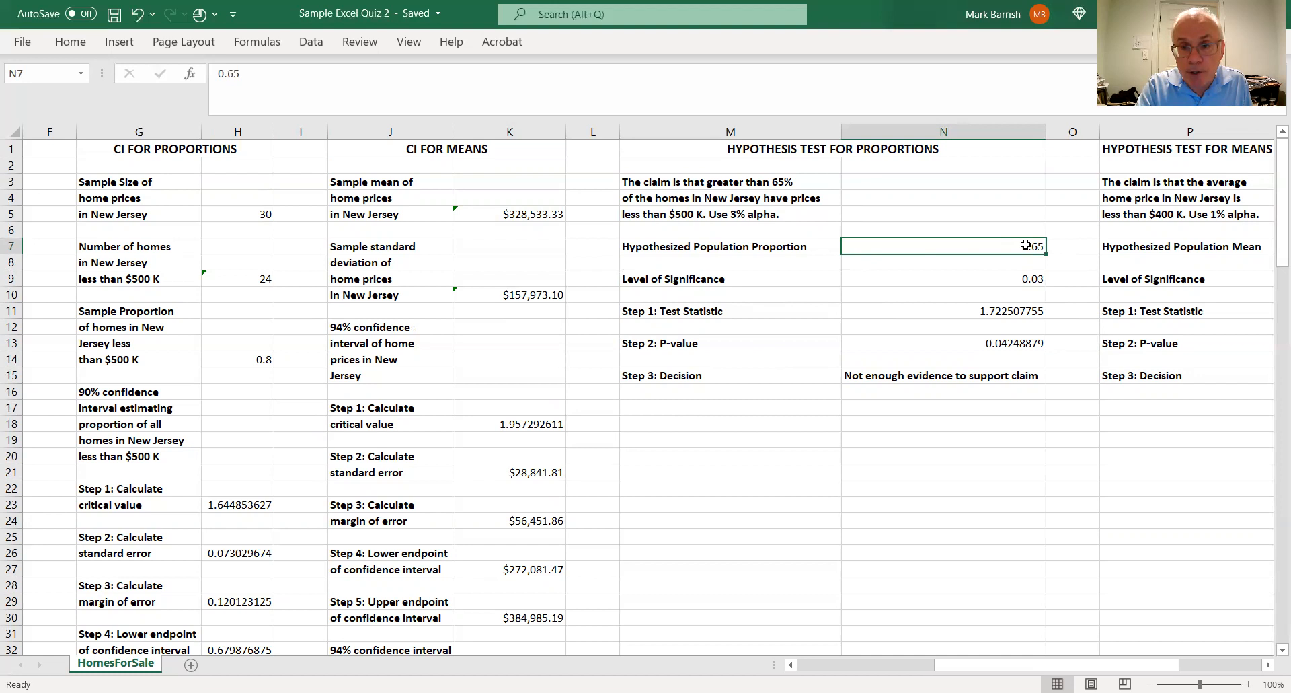
left_click(1018, 283)
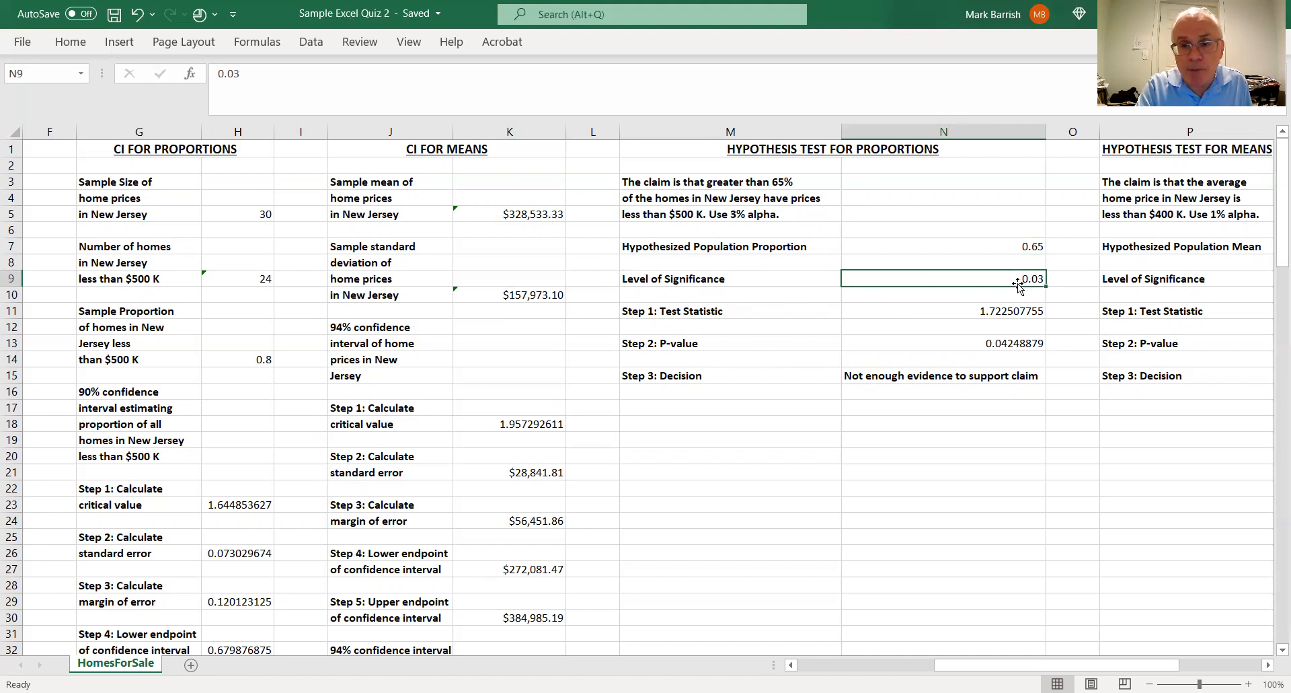
Examine the proportion test statistic formula in N11 along with the sample proportion in H14 and hypothesized proportion in N7 it references
left_click(1023, 312)
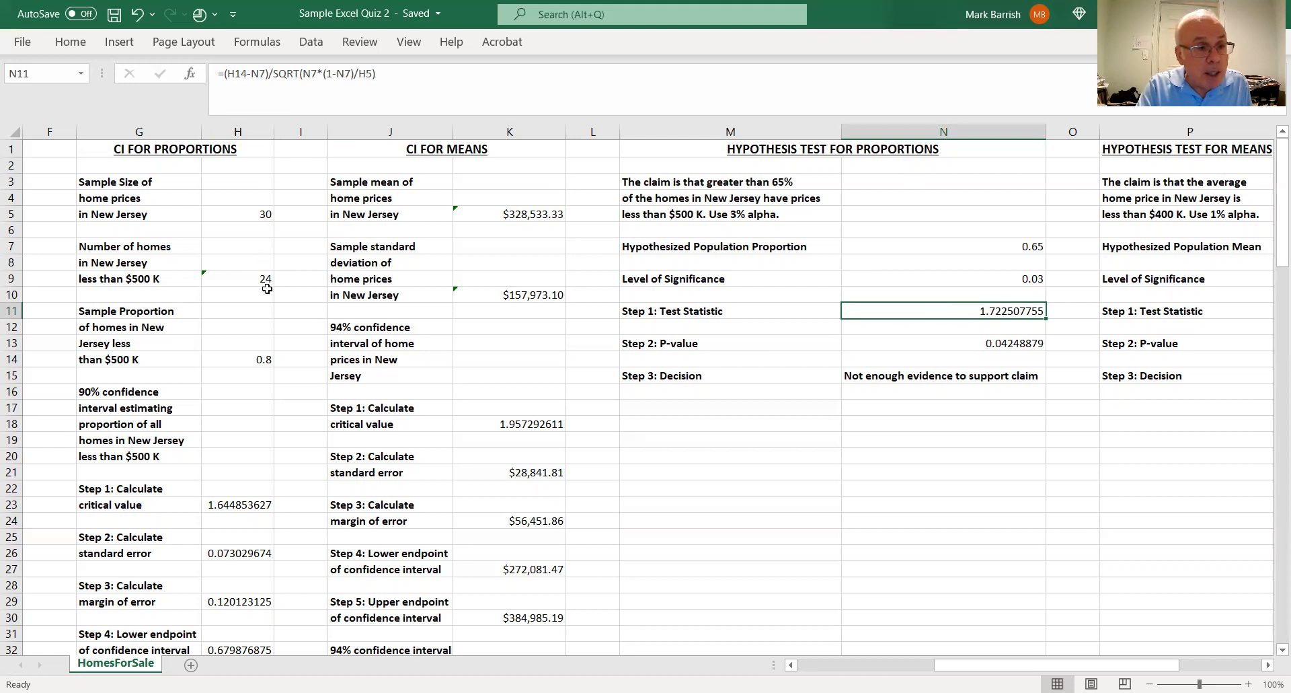
left_click(266, 361)
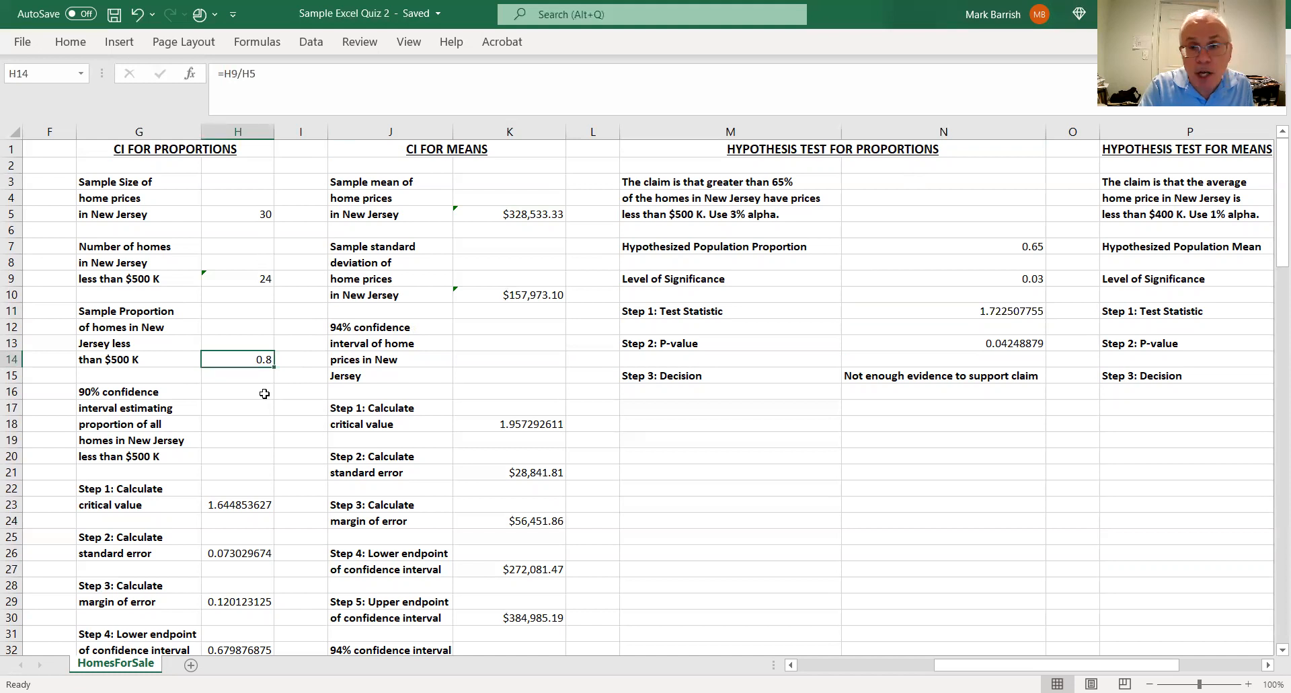
left_click(1013, 314)
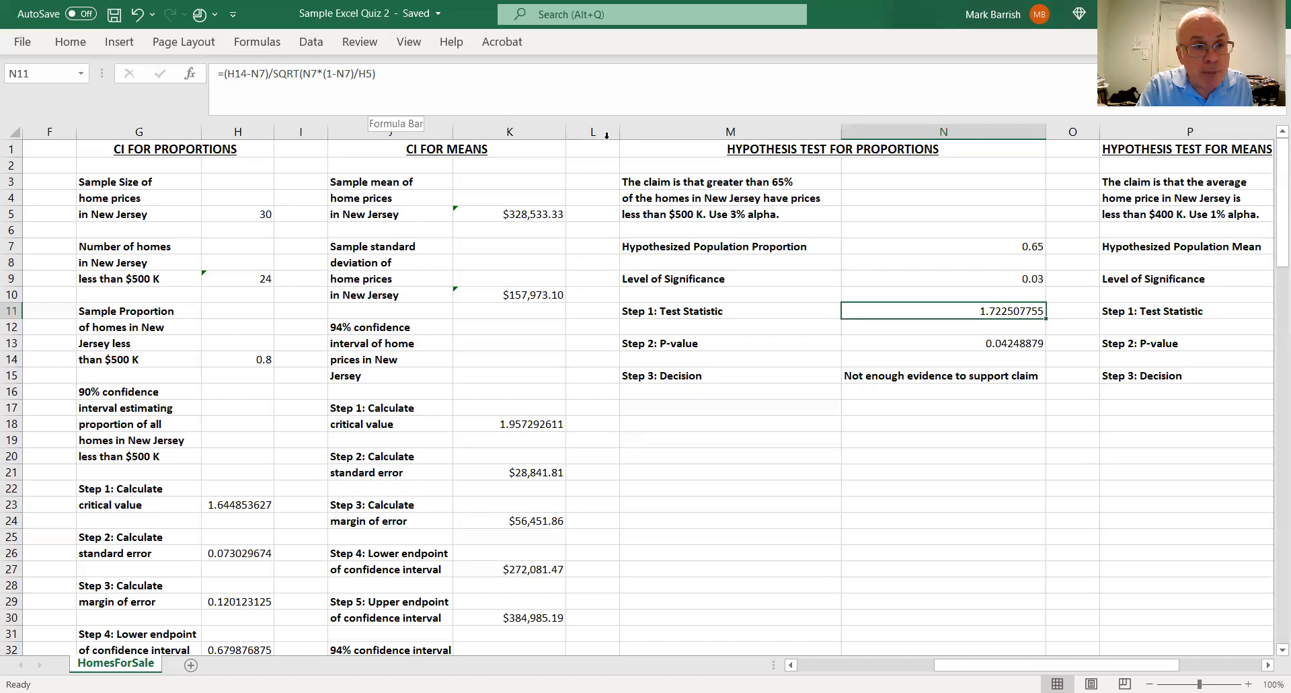
left_click(1027, 246)
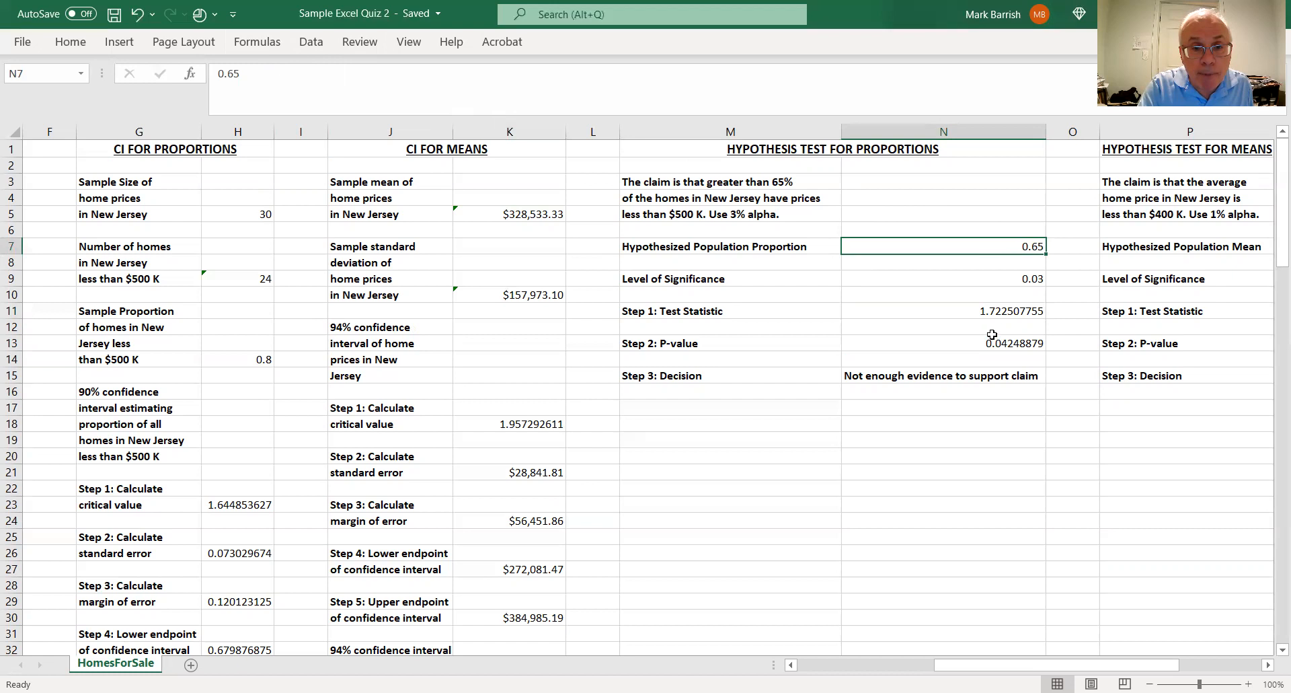
left_click(995, 312)
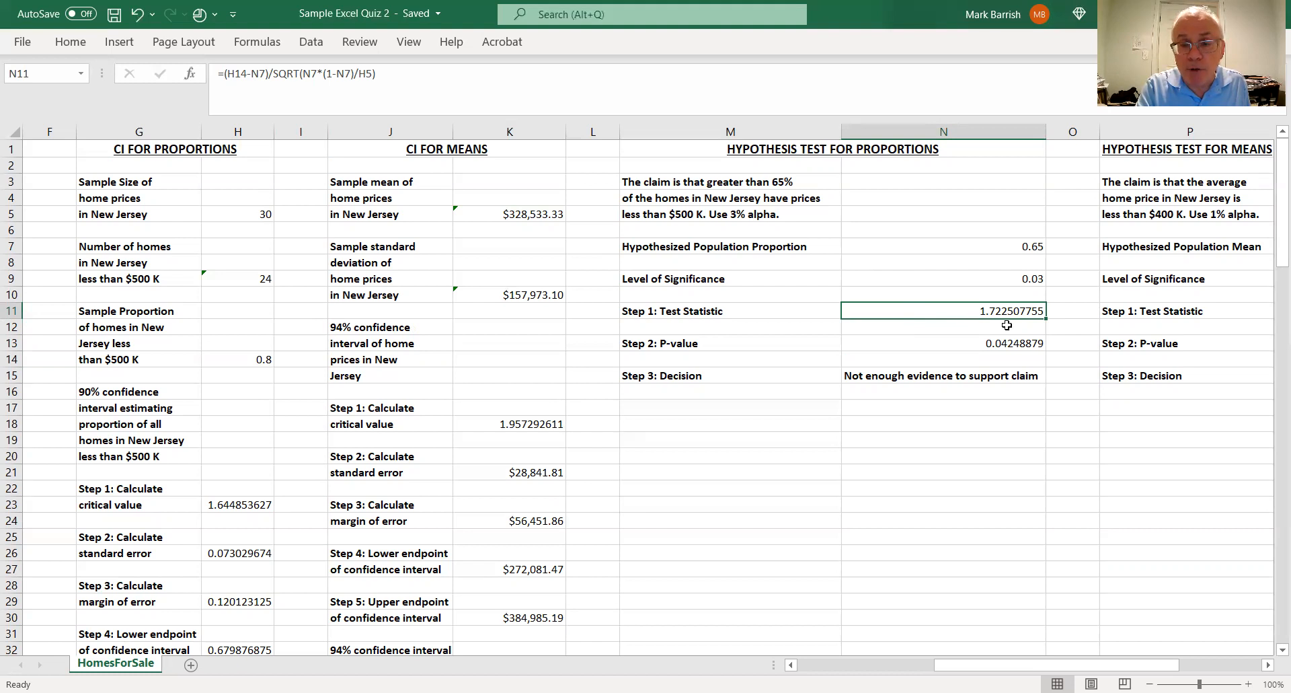
Inspect the P-value formula in N13 and the IF decision formula in N15, comparing against the significance level in N9
left_click(1013, 344)
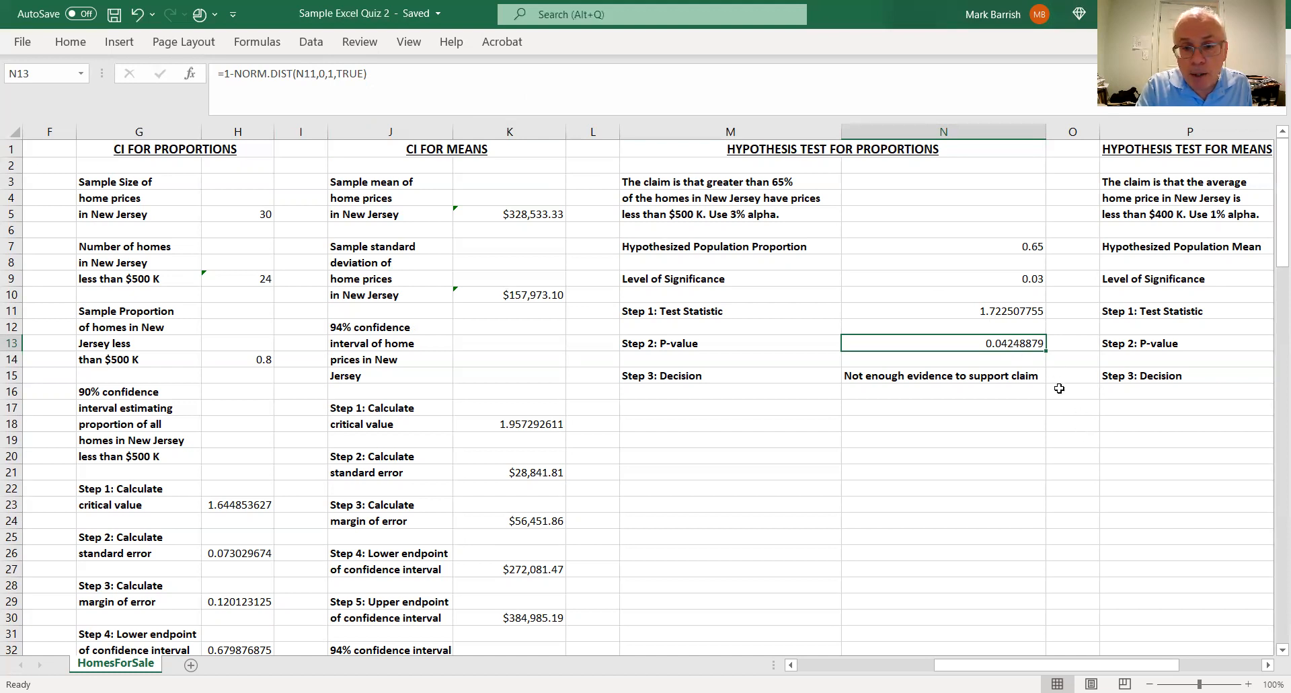
left_click(1022, 374)
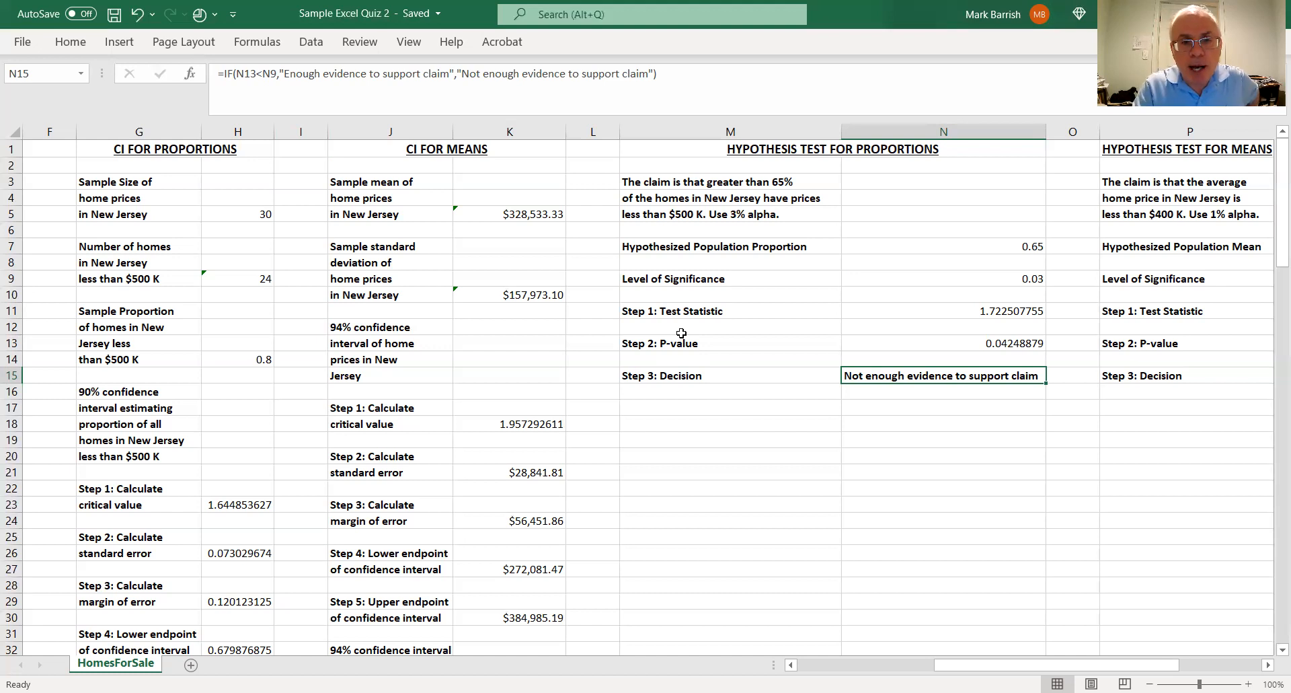
left_click(1028, 279)
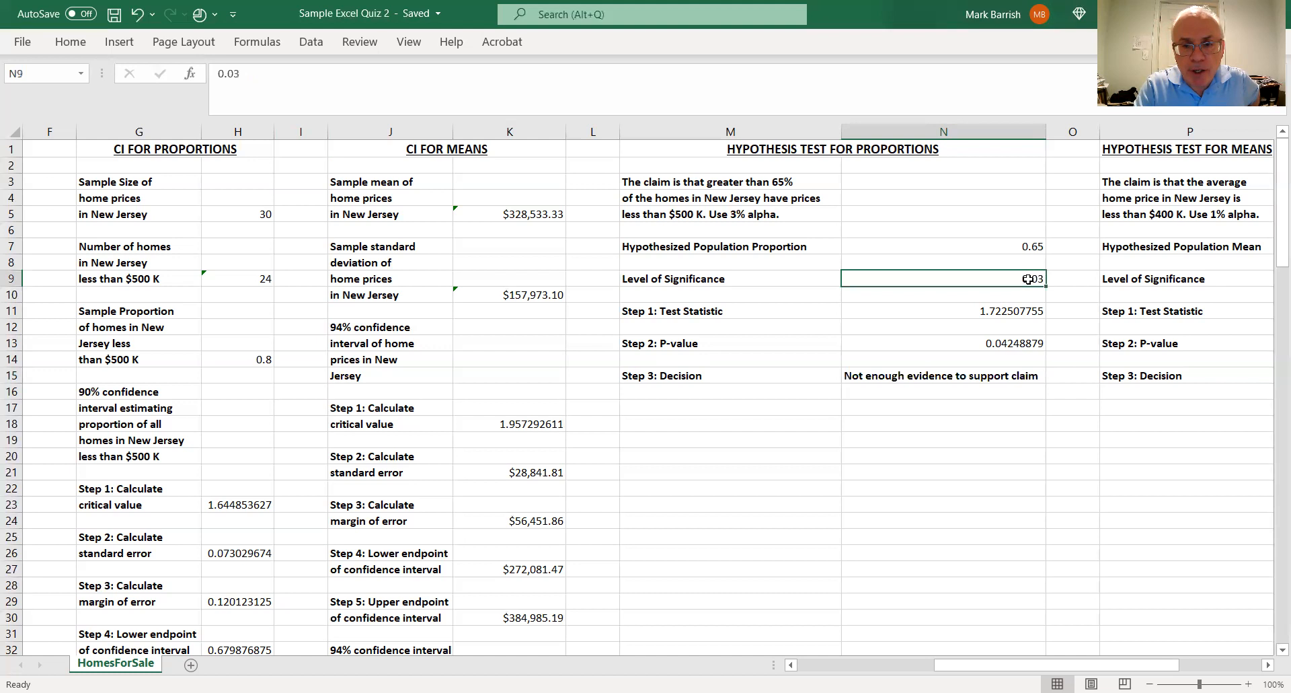
left_click(1028, 343)
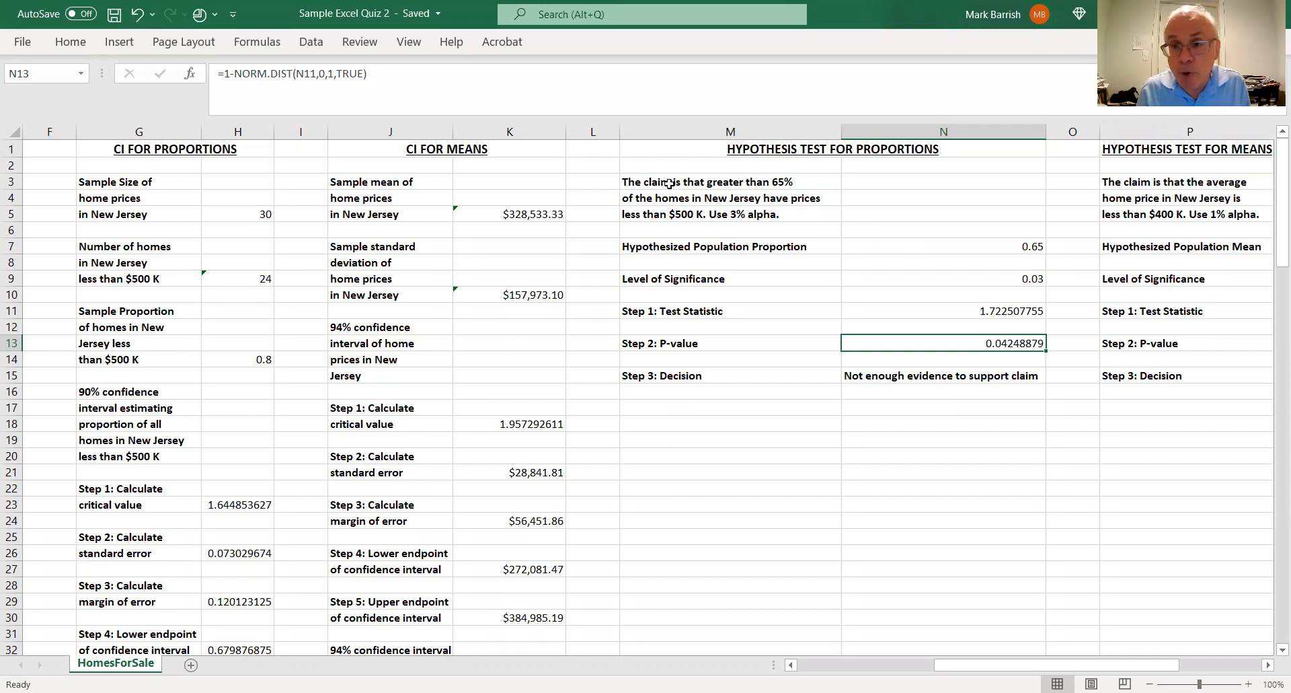
left_click(969, 376)
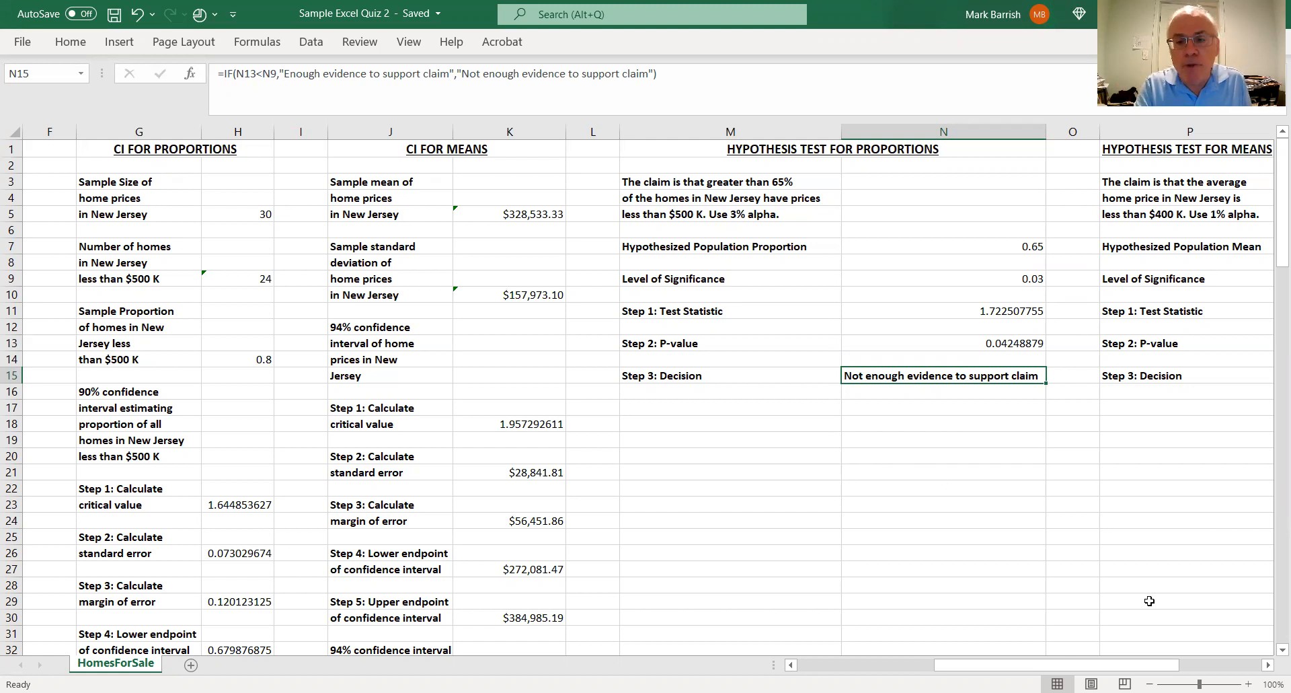
Apply the Currency format with 2 decimal places and the $ symbol to the hypothesized population mean in Q7
left_click(1268, 665)
left_click(1268, 664)
left_click(1269, 665)
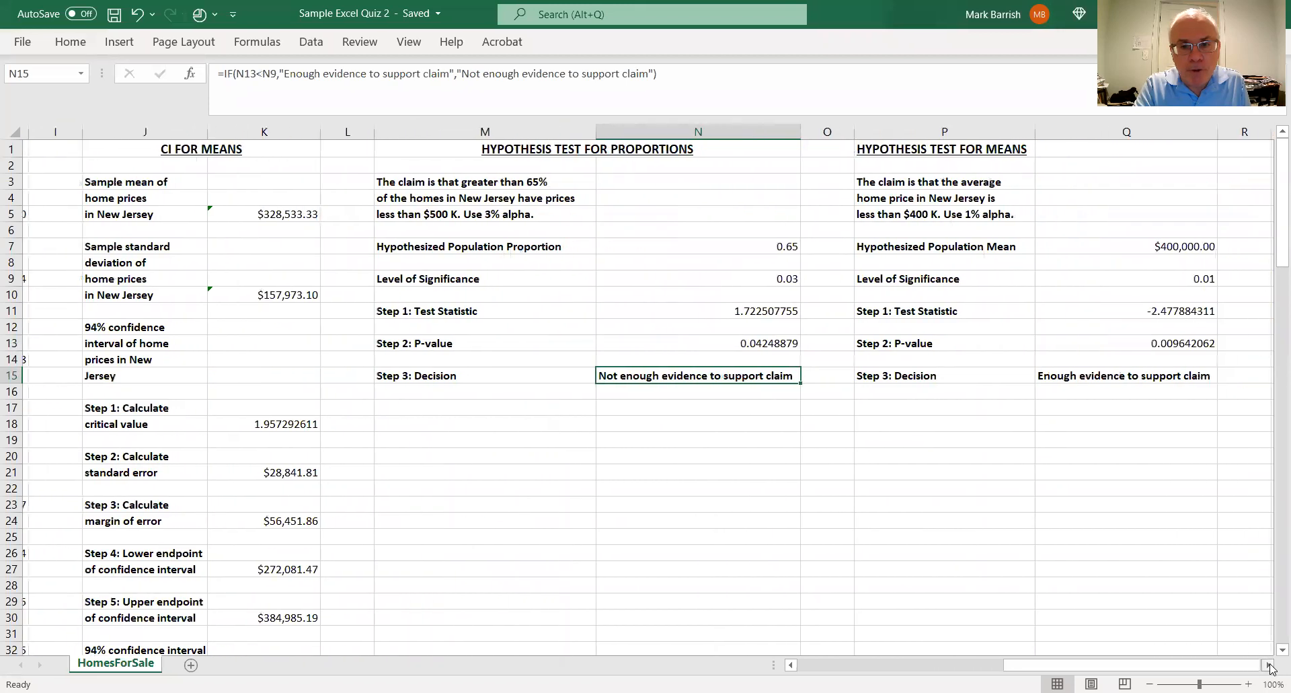
left_click(1269, 664)
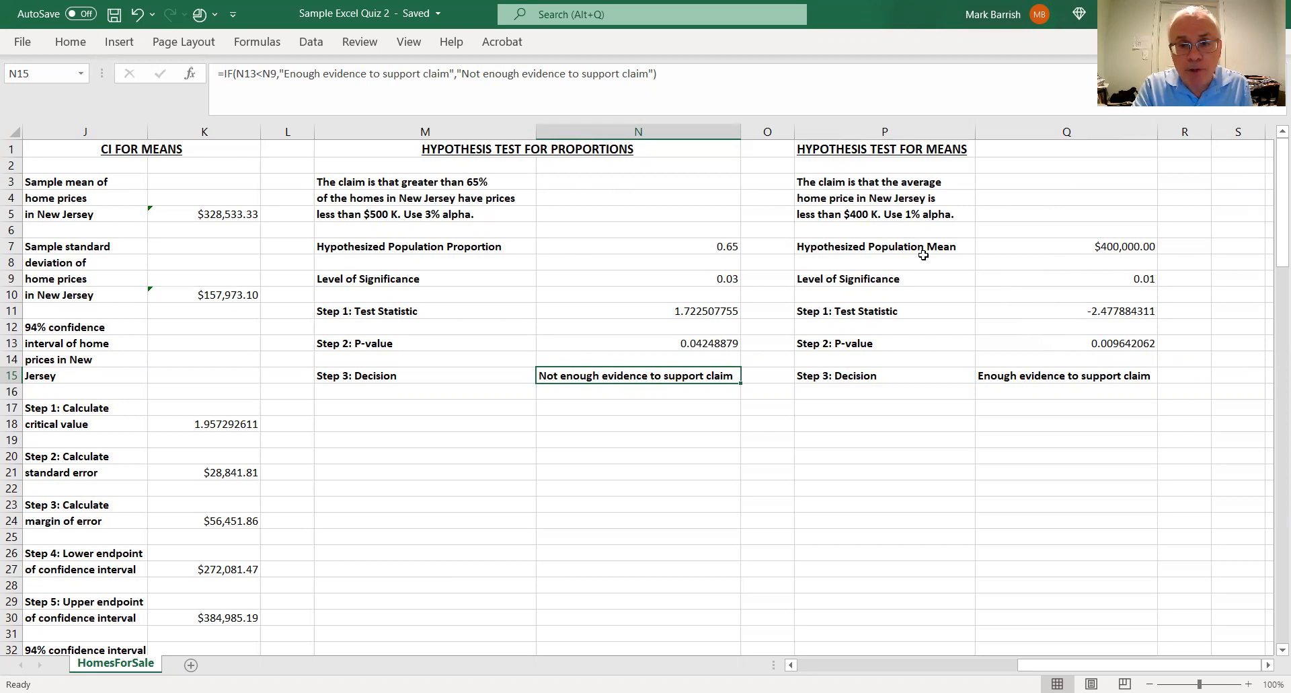
left_click(1116, 250)
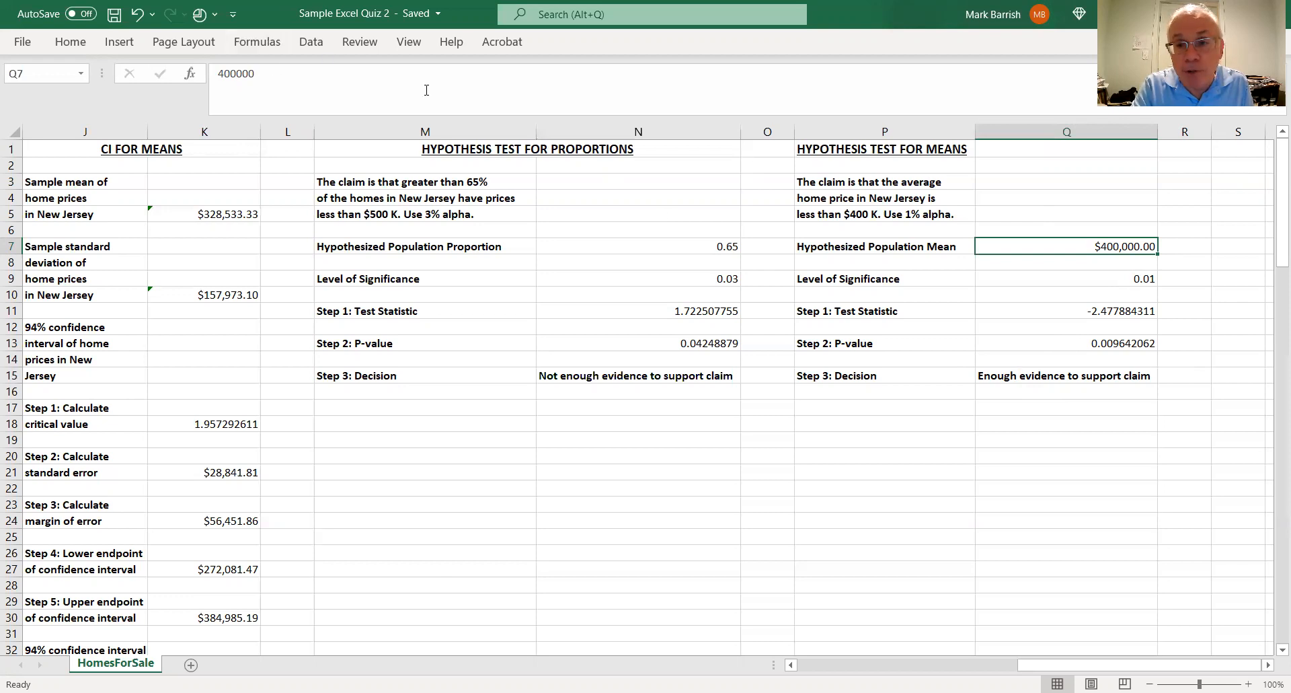
right_click(1080, 245)
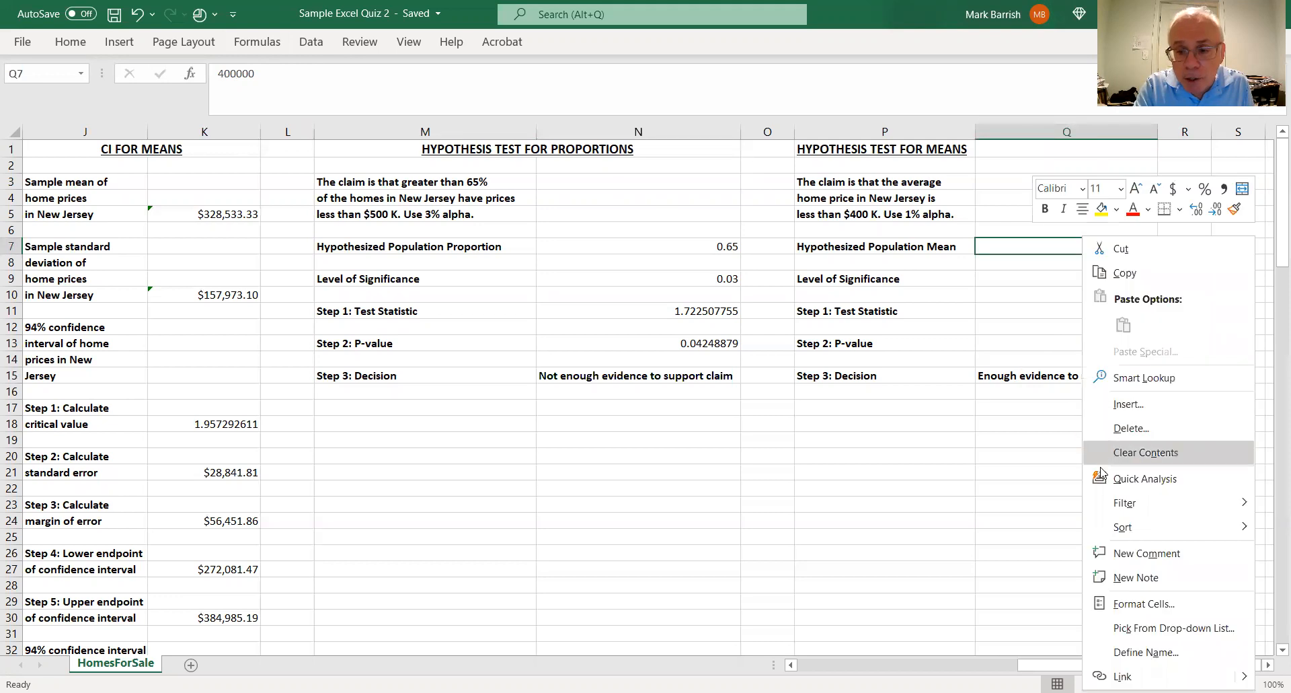
left_click(1121, 609)
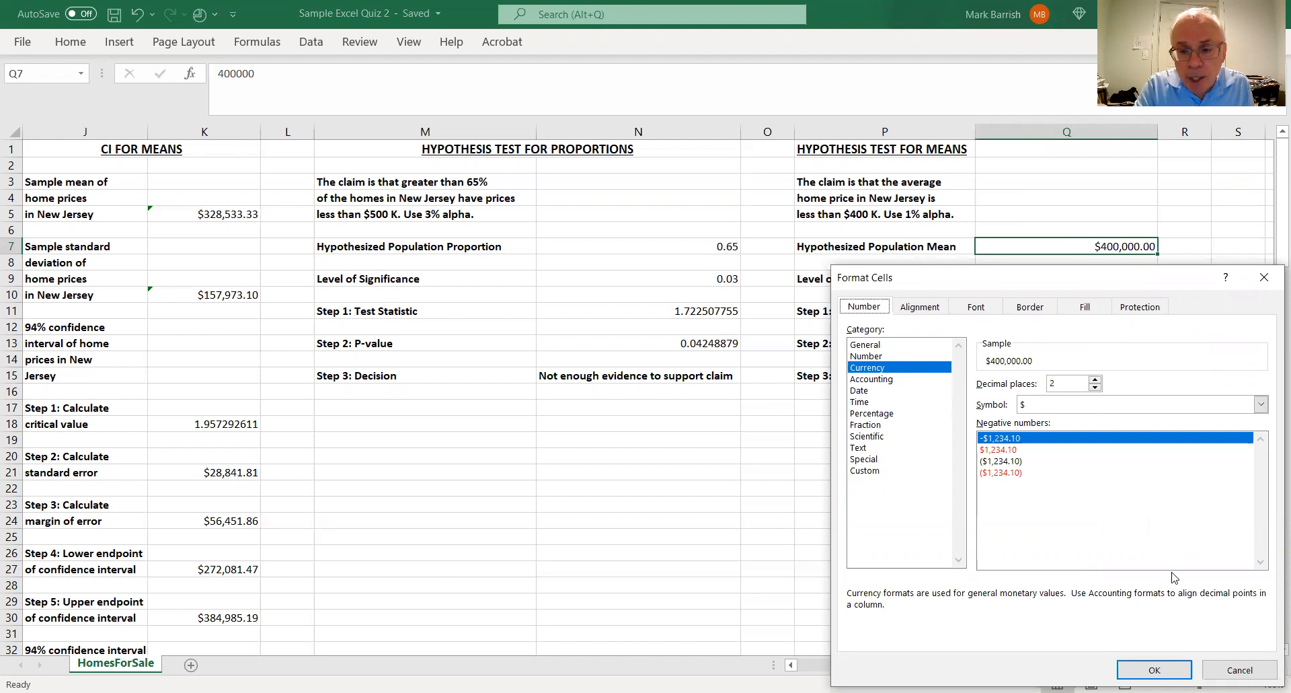
left_click(1155, 669)
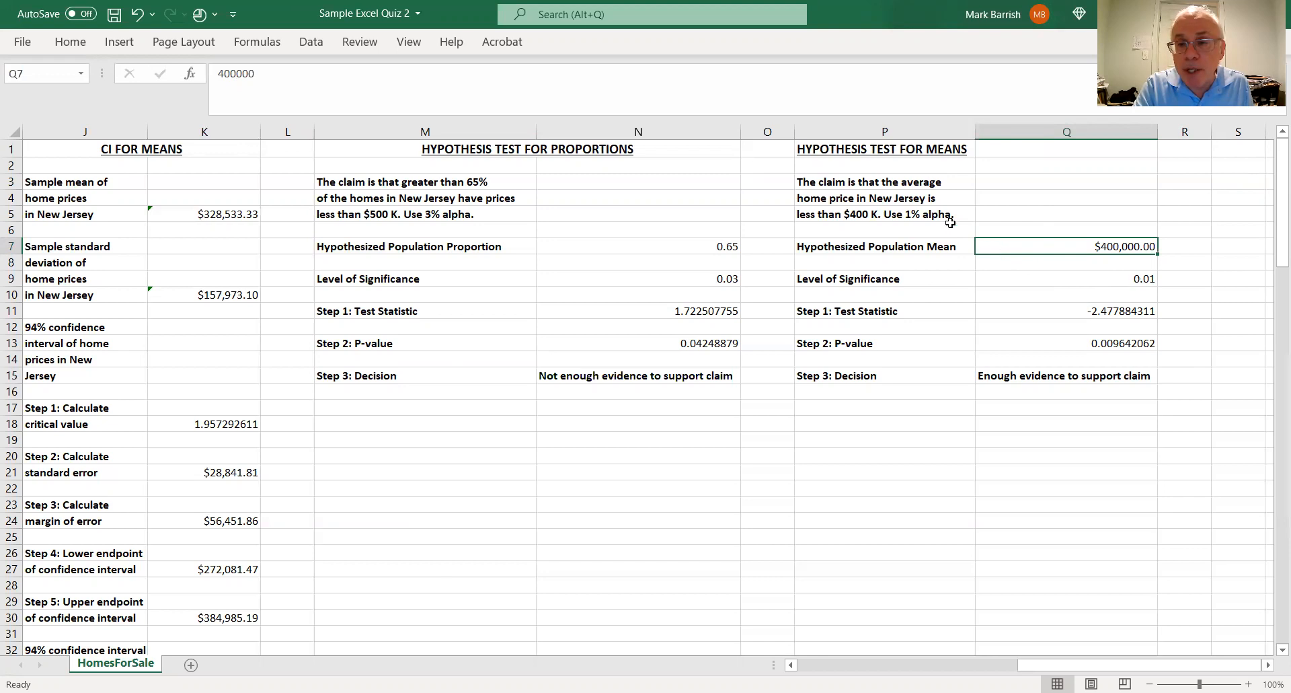
Review the level of significance in Q9 and the hypothesized population mean in Q7 against the means test claim
left_click(1132, 279)
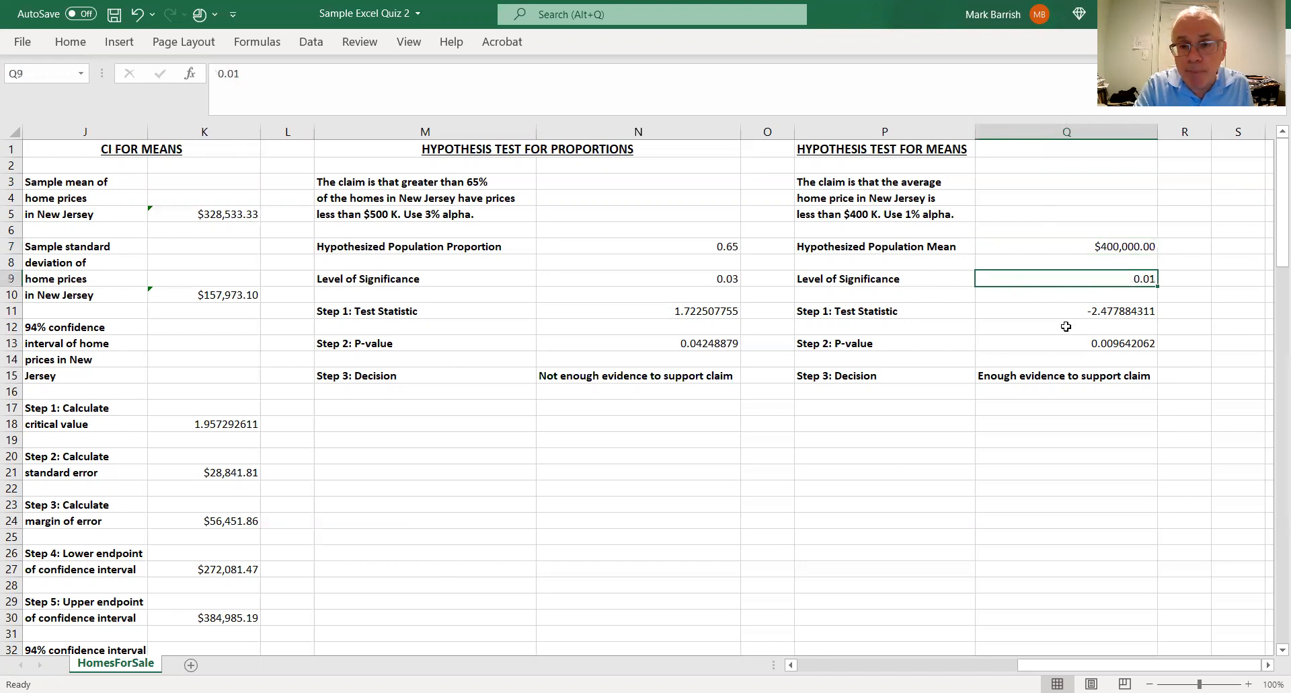
left_click(1144, 246)
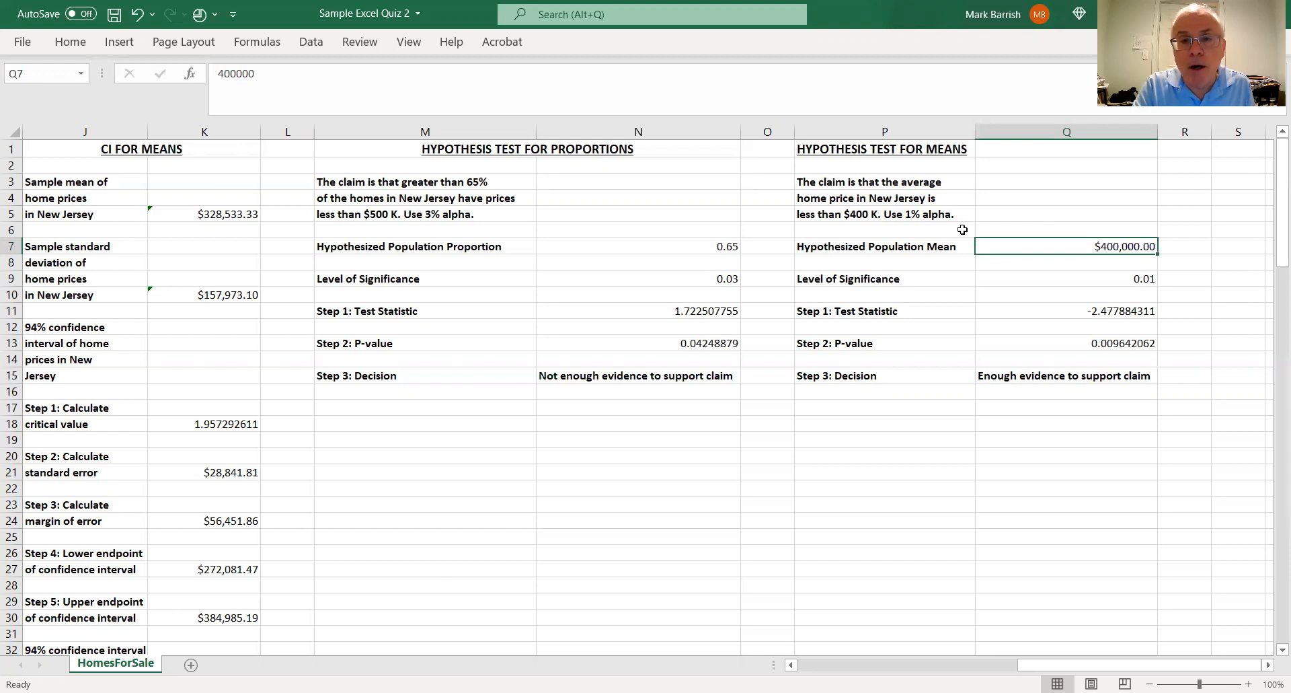
left_click(1148, 280)
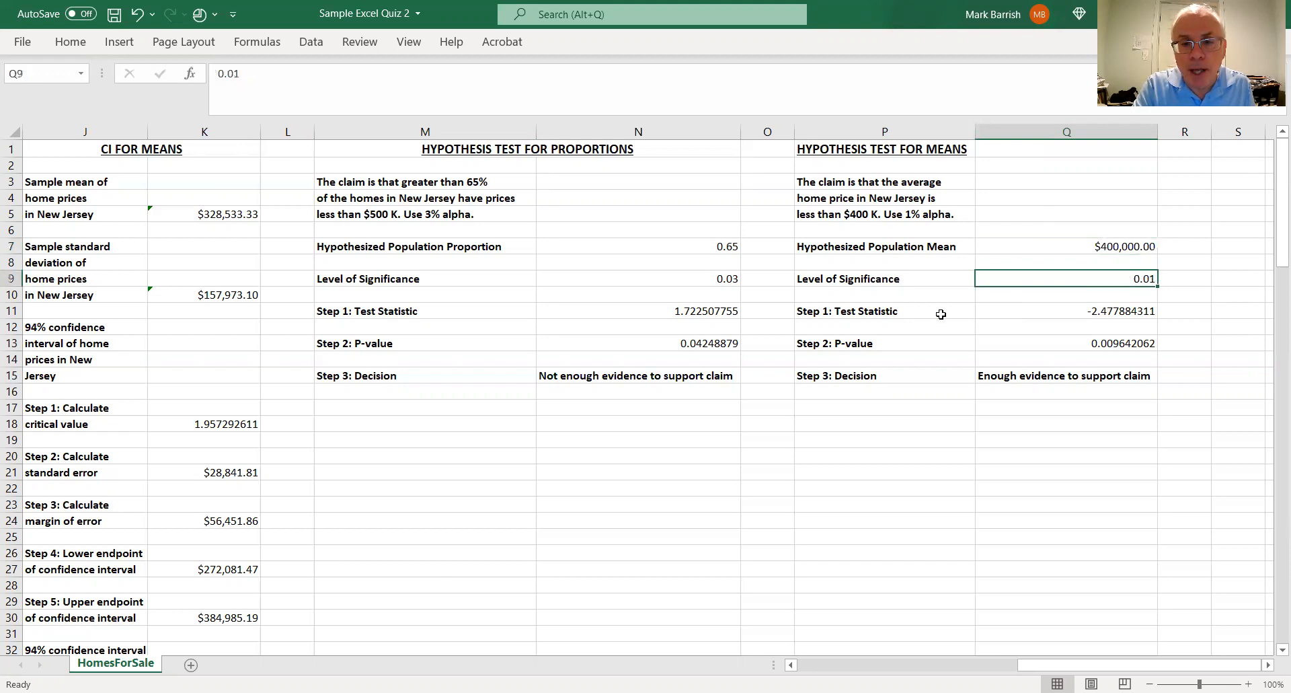
Examine the means test statistic formula in Q11, the sample size formula in H5 it uses, and the P-value formula in Q13
left_click(1111, 310)
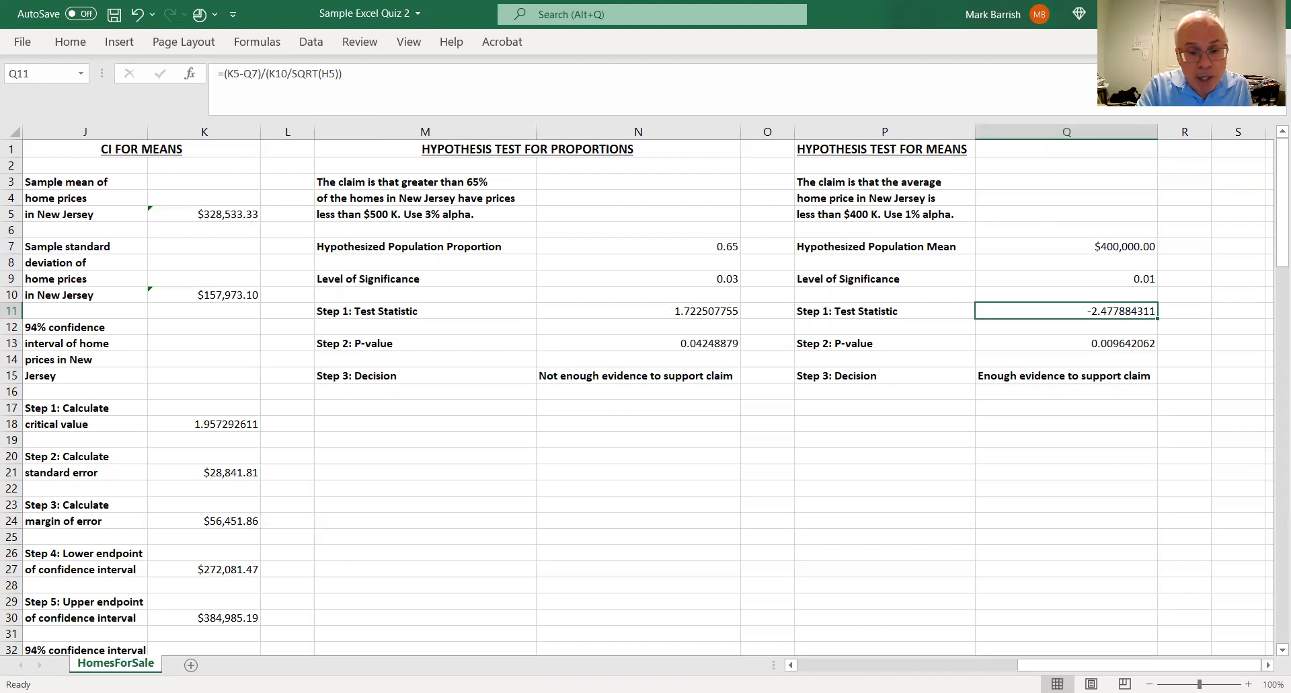
scroll(739, 504, "left", 5)
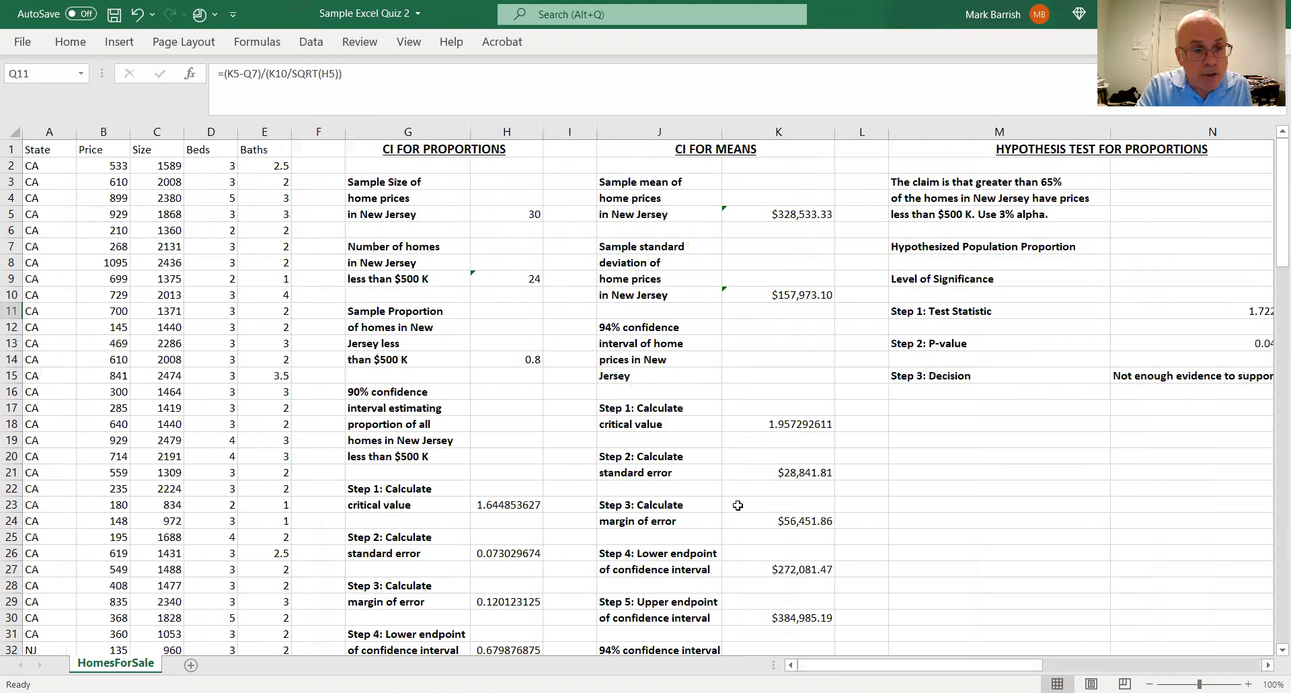
left_click(535, 214)
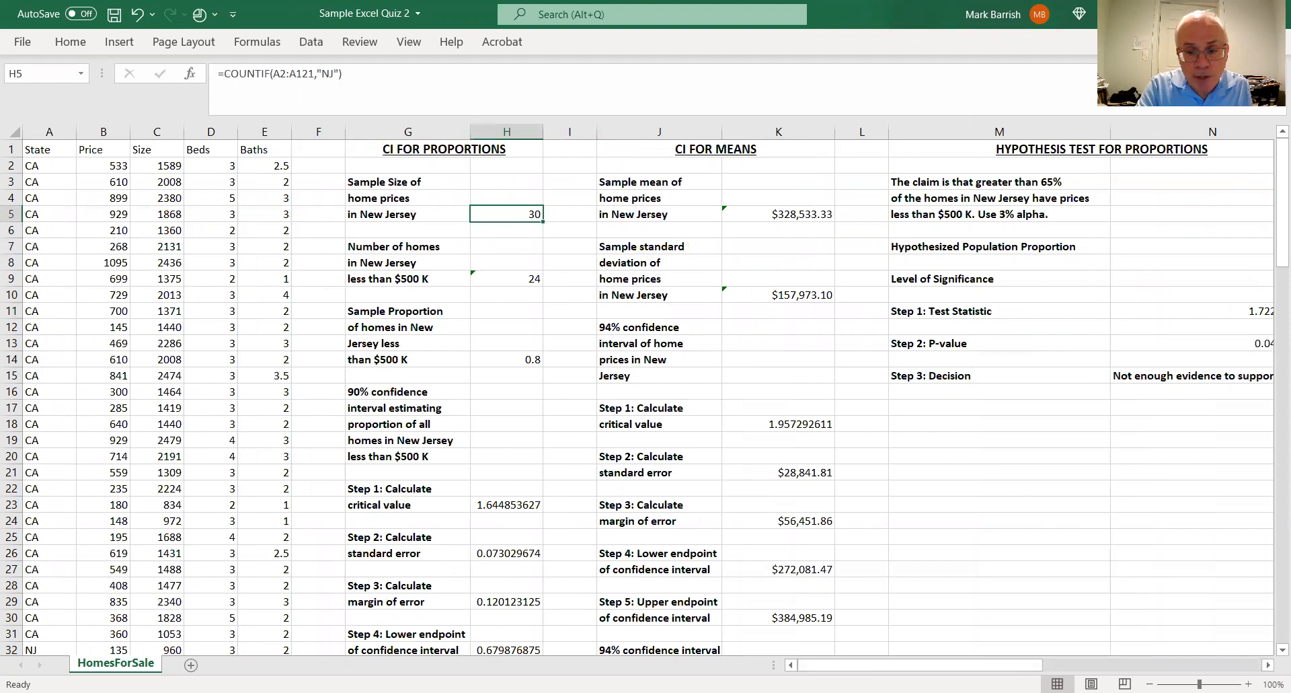
scroll(1229, 669, "right", 5)
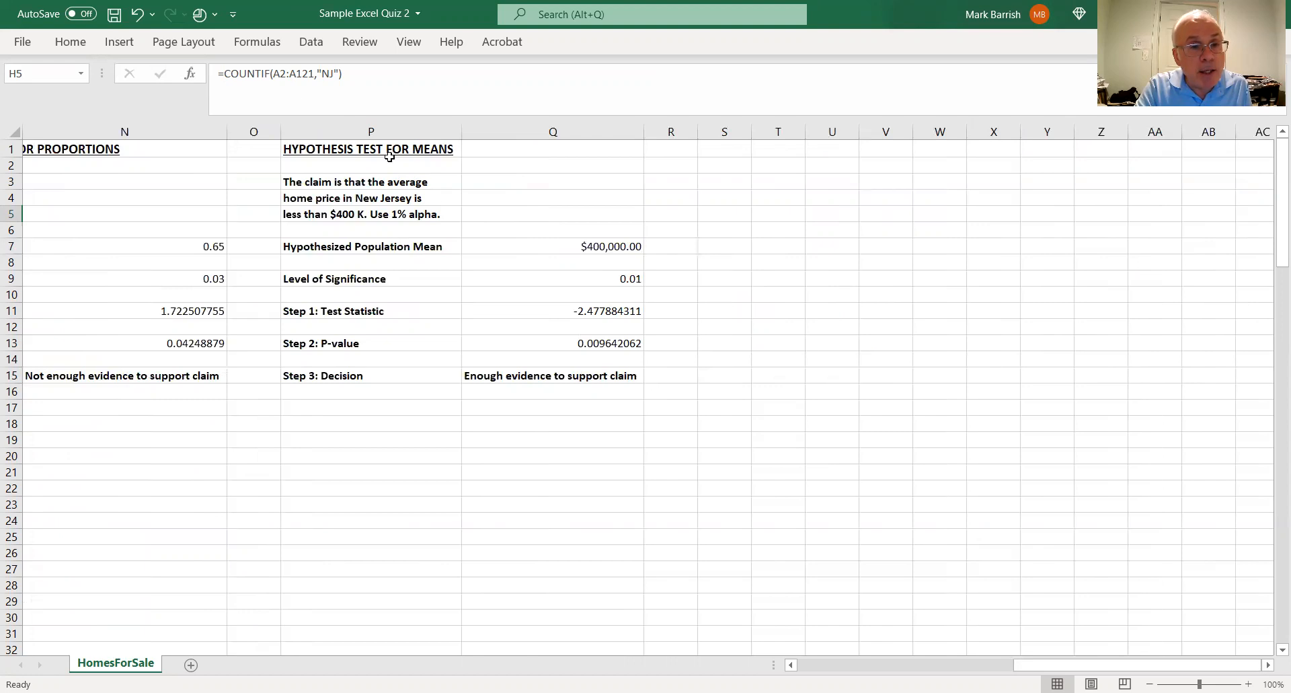
left_click(587, 311)
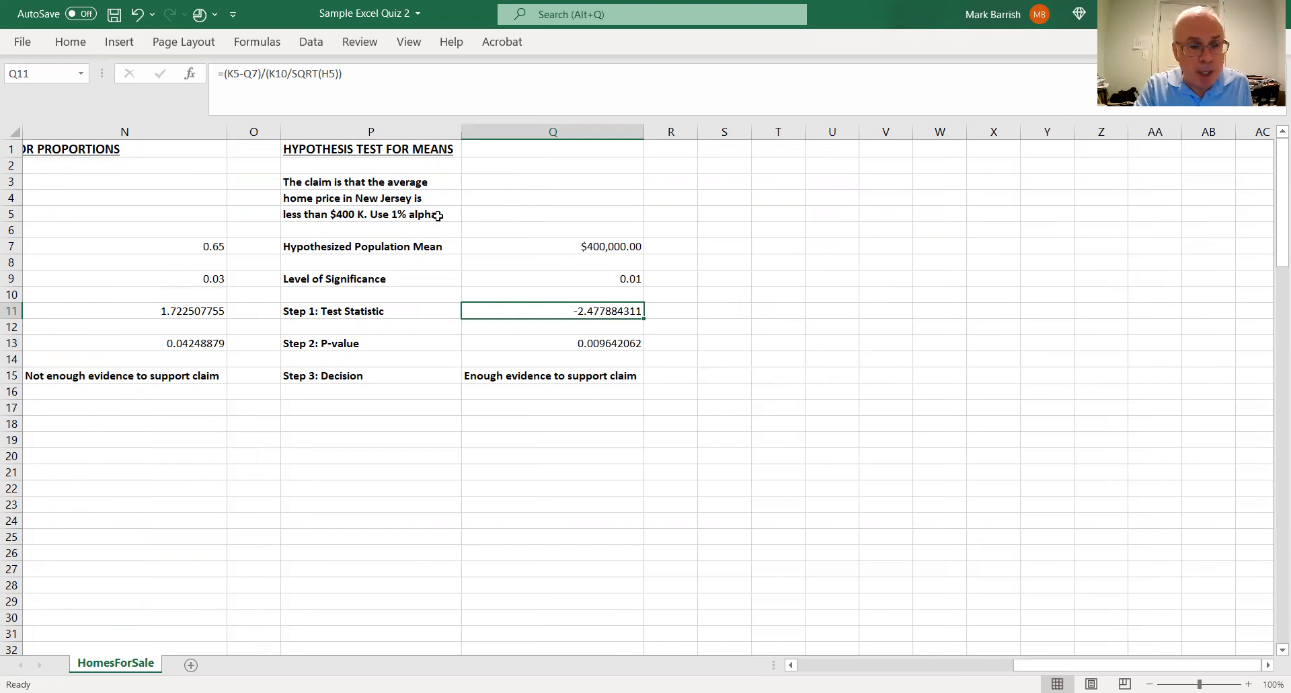
left_click(587, 346)
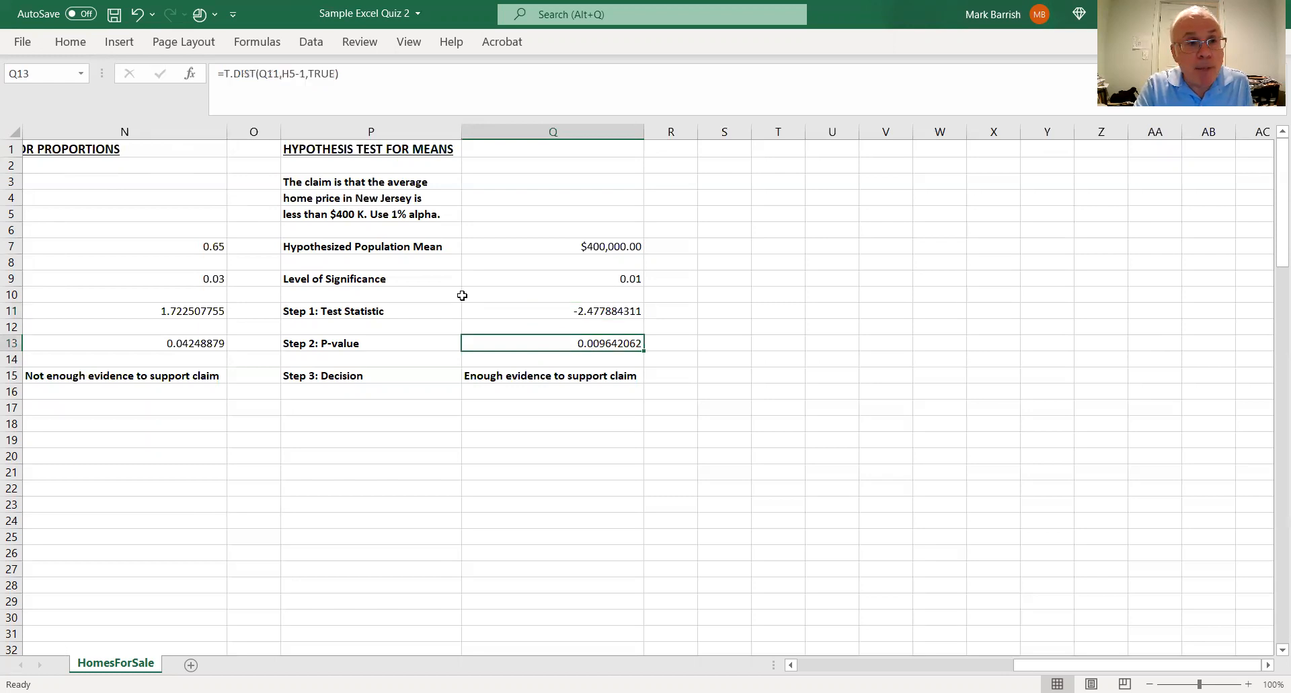
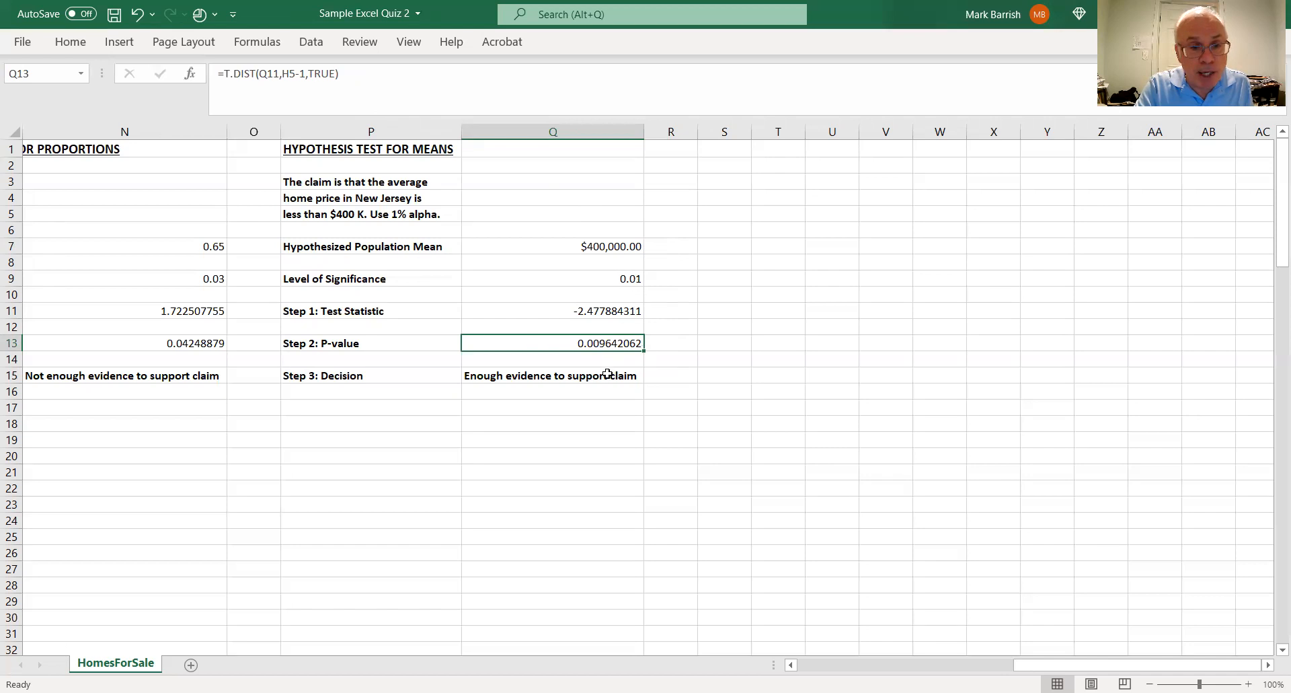
Examine the means test's IF decision formula in Q15 and compare the P-value formulas in N13 and Q13
left_click(609, 374)
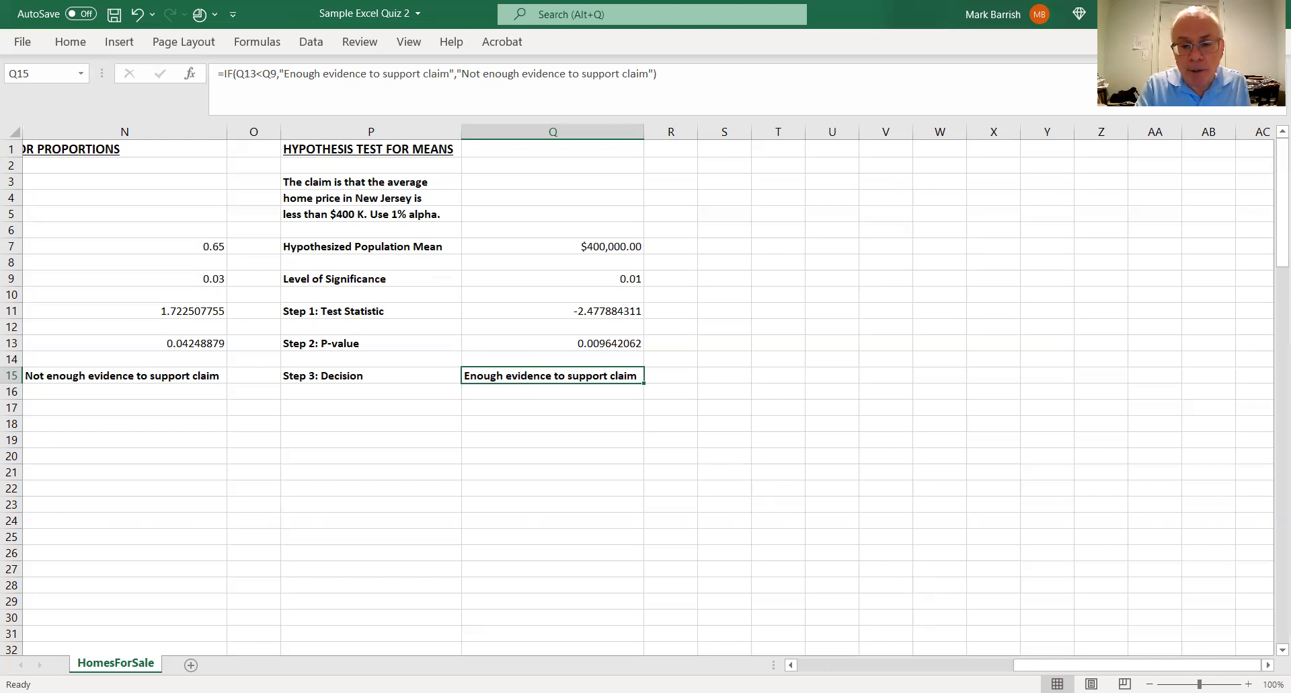
left_click(791, 666)
left_click(792, 665)
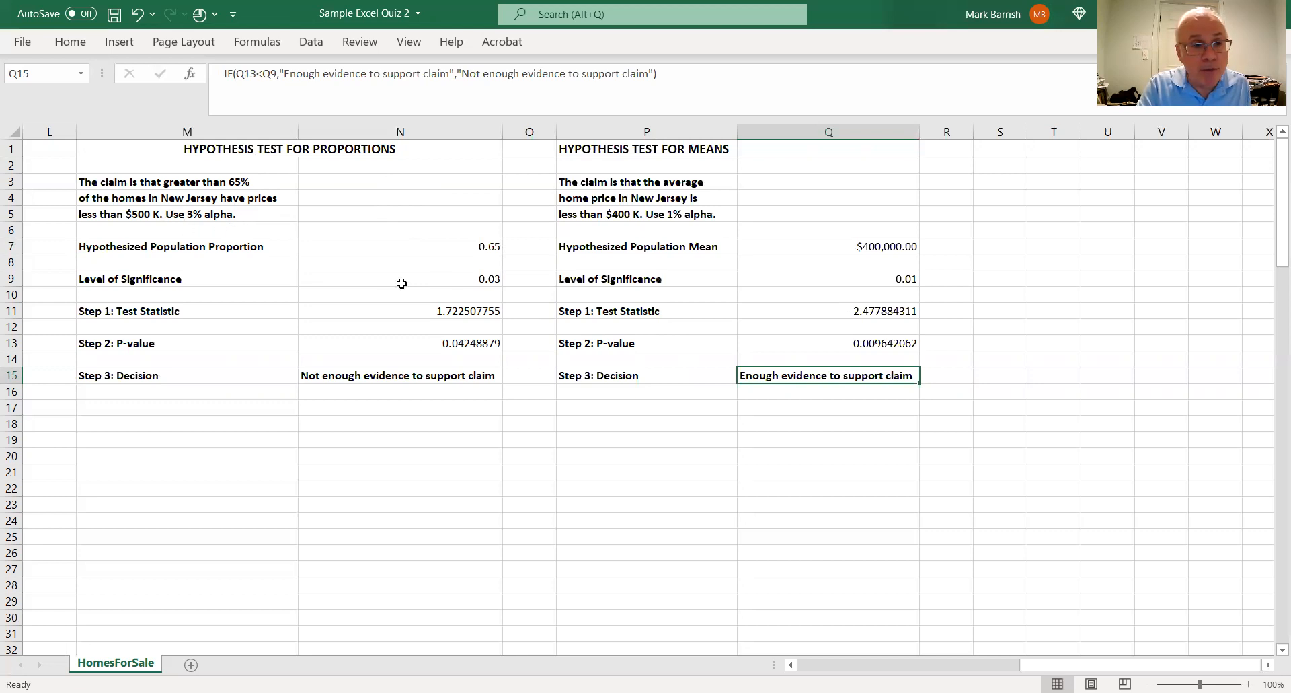
left_click(479, 344)
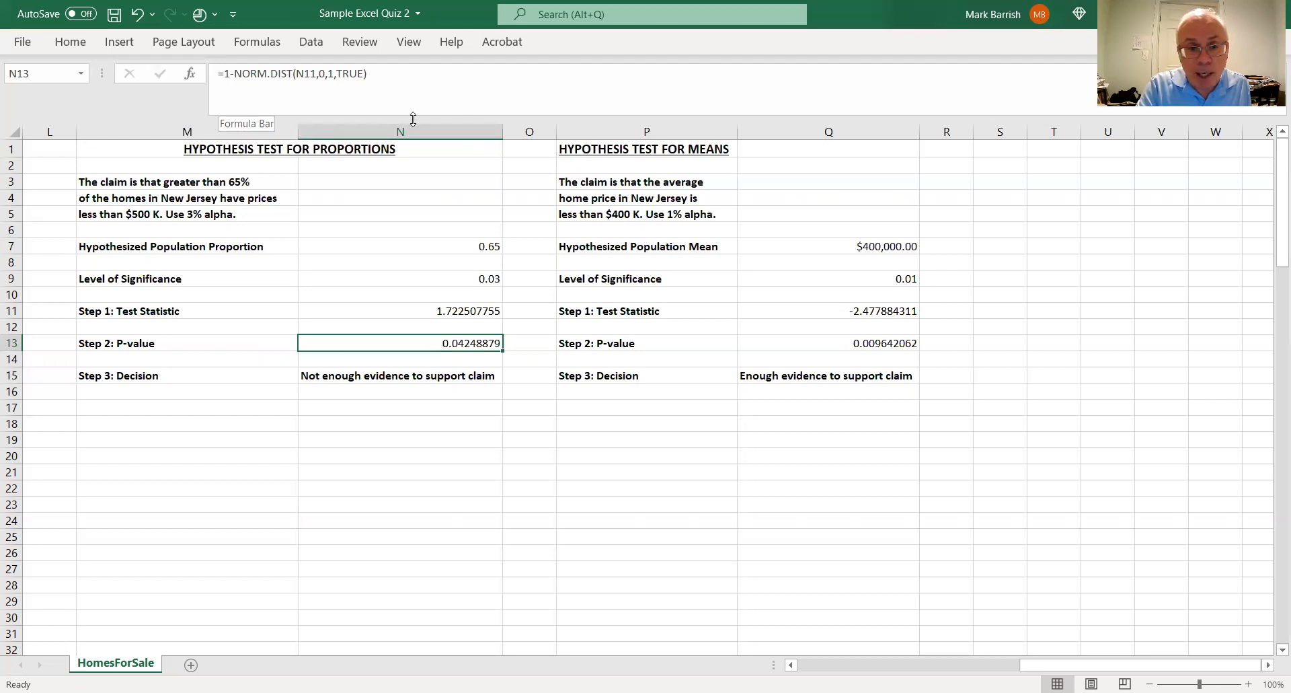
left_click(890, 343)
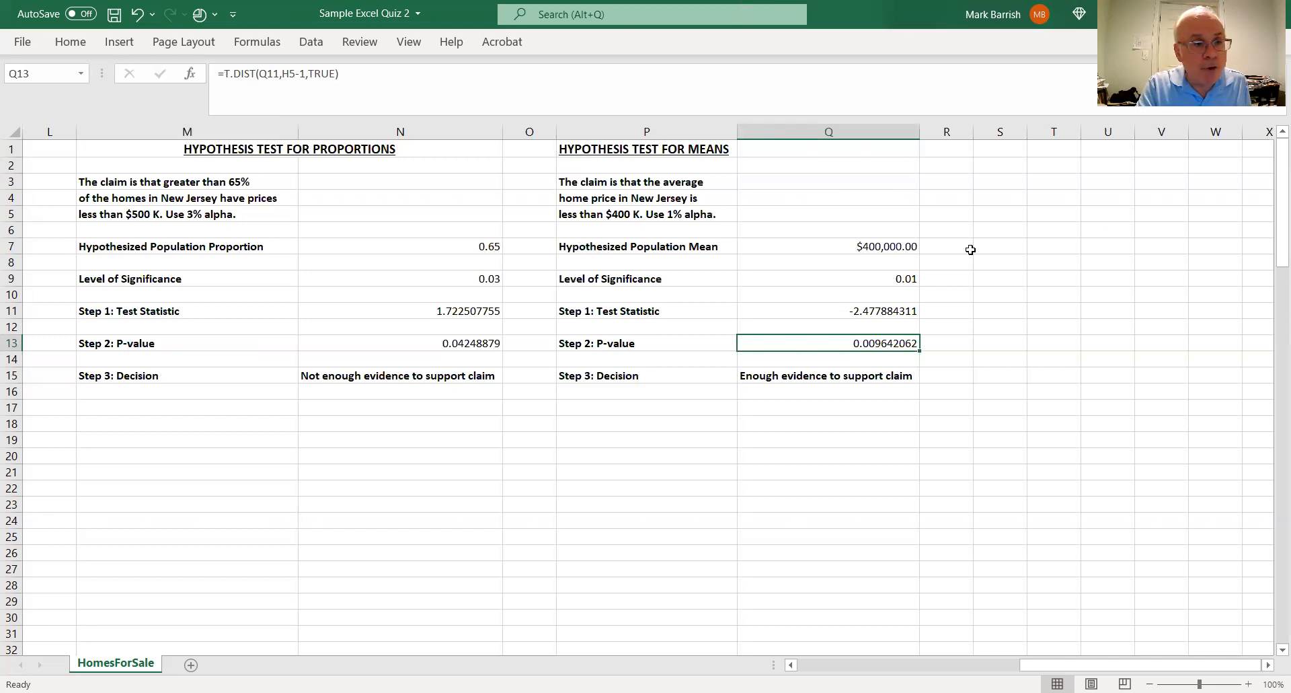
left_click(820, 670)
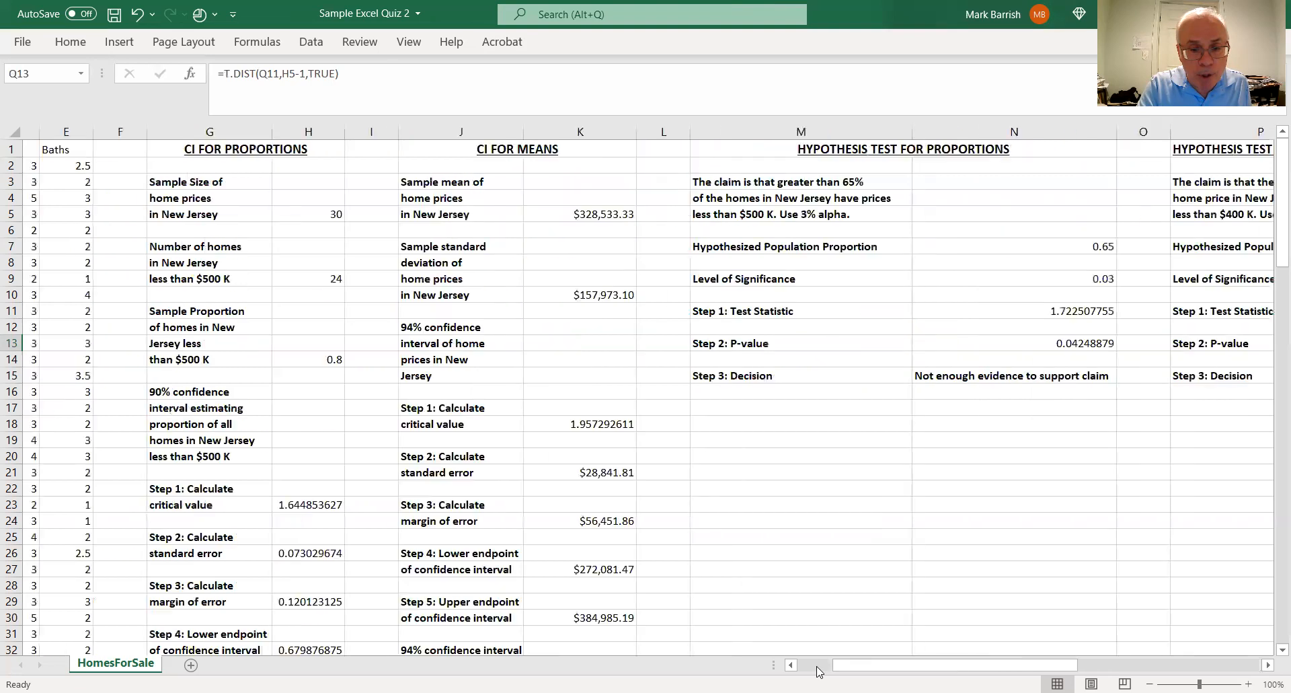